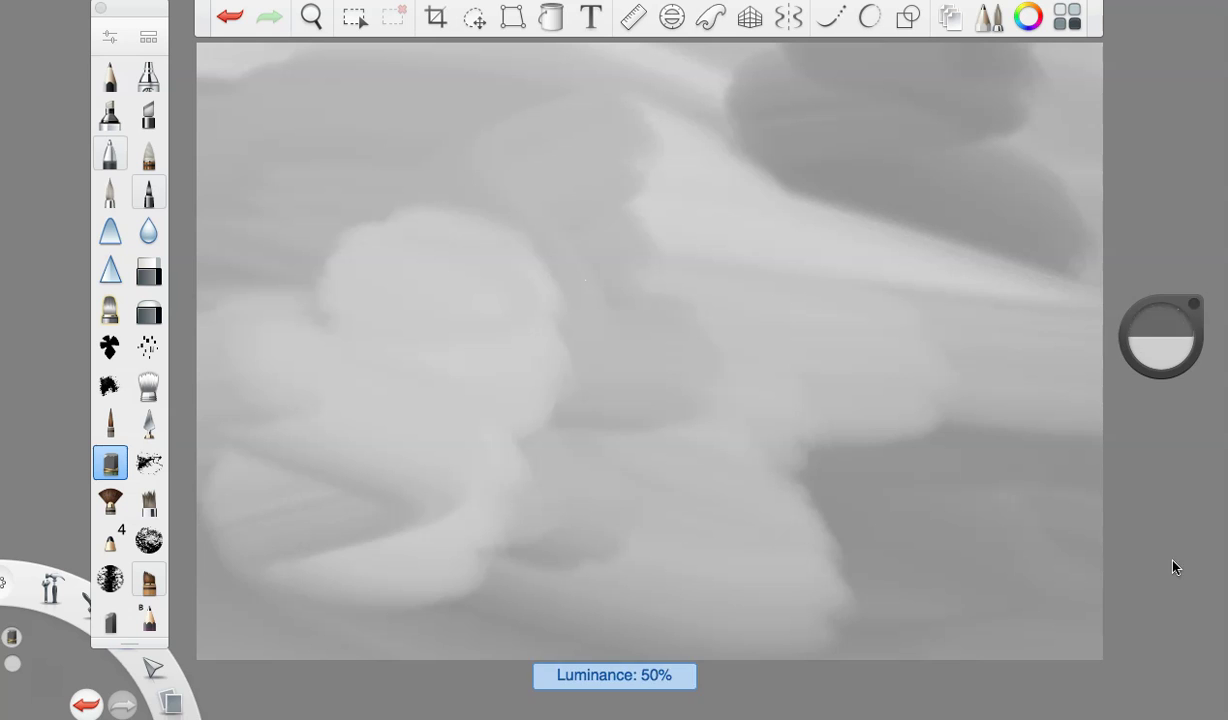
Step: Brush dark grey over the canvas's upper-left area and blend the grey patches into a soft, smooth background
{"action": "left_click", "coordinate": [465, 14]}
{"action": "mouse_move", "coordinate": [439, 132]}
{"action": "left_mouse_down"}
{"action": "mouse_move", "coordinate": [304, 159]}
{"action": "mouse_move", "coordinate": [368, 470]}
{"action": "left_mouse_up"}
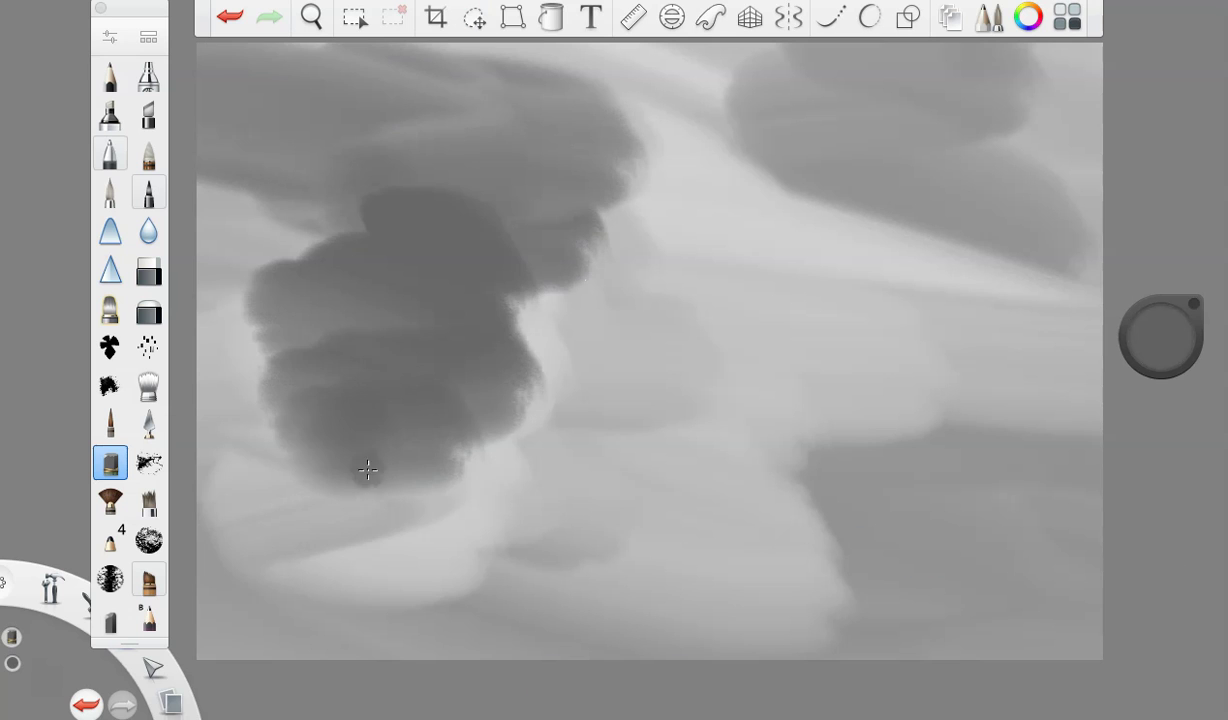
{"action": "left_click", "coordinate": [148, 385]}
{"action": "left_click", "coordinate": [106, 37]}
{"action": "left_click", "coordinate": [106, 38]}
{"action": "mouse_move", "coordinate": [470, 190]}
{"action": "left_mouse_down"}
{"action": "mouse_move", "coordinate": [715, 164]}
{"action": "mouse_move", "coordinate": [1020, 260]}
{"action": "left_mouse_up"}
{"action": "left_click_drag", "start_coordinate": [1000, 440], "coordinate": [660, 540]}
{"action": "left_click_drag", "start_coordinate": [452, 470], "coordinate": [300, 400]}
{"action": "mouse_move", "coordinate": [252, 233]}
{"action": "left_mouse_down"}
{"action": "mouse_move", "coordinate": [336, 569]}
{"action": "mouse_move", "coordinate": [370, 537]}
{"action": "mouse_move", "coordinate": [620, 605]}
{"action": "left_mouse_up"}
Step: With the Small Rigger brush at size 9.8, paint thin, slightly slanted darker grey streaks across the whole background
{"action": "left_click", "coordinate": [110, 423]}
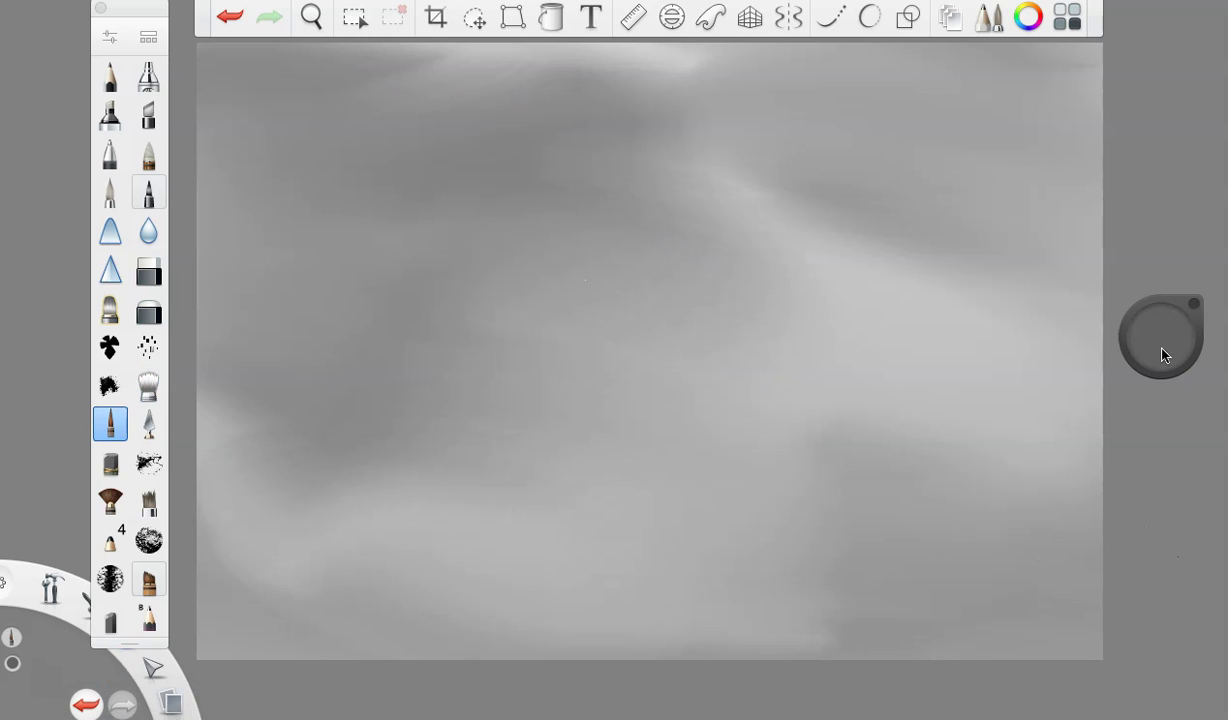
{"action": "left_click_drag", "start_coordinate": [1163, 354], "coordinate": [1188, 616]}
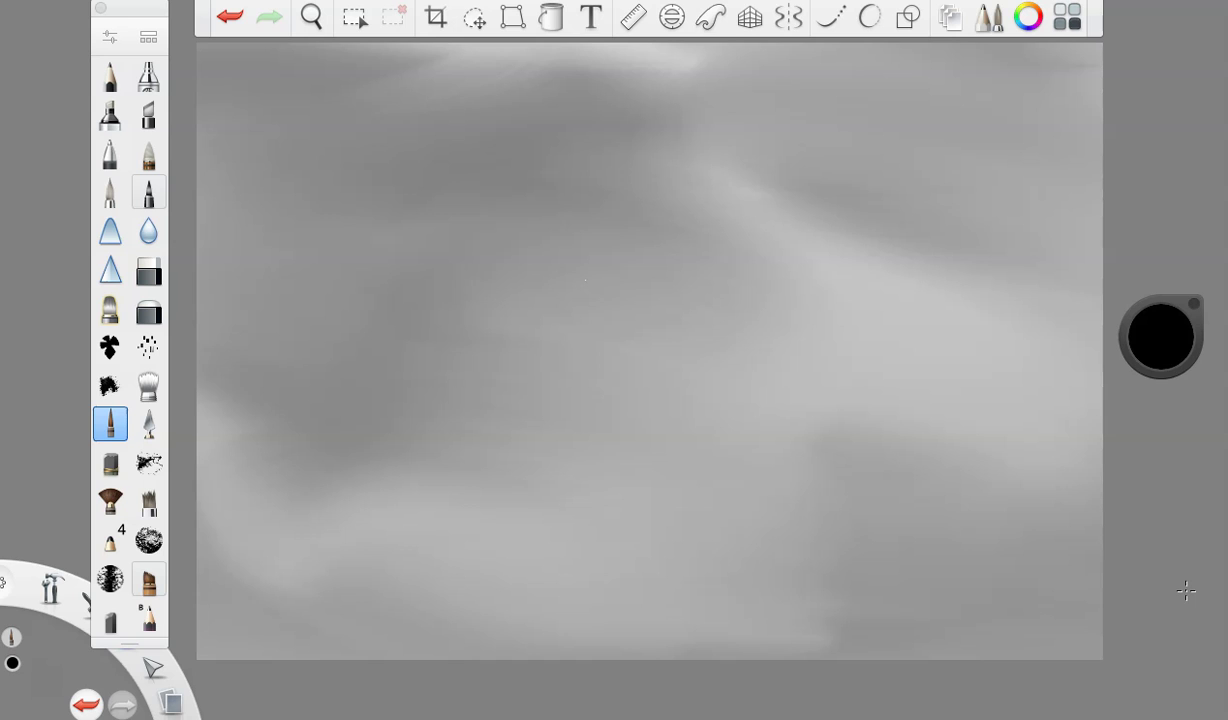
{"action": "left_click", "coordinate": [110, 37]}
{"action": "left_click_drag", "start_coordinate": [241, 334], "coordinate": [235, 334]}
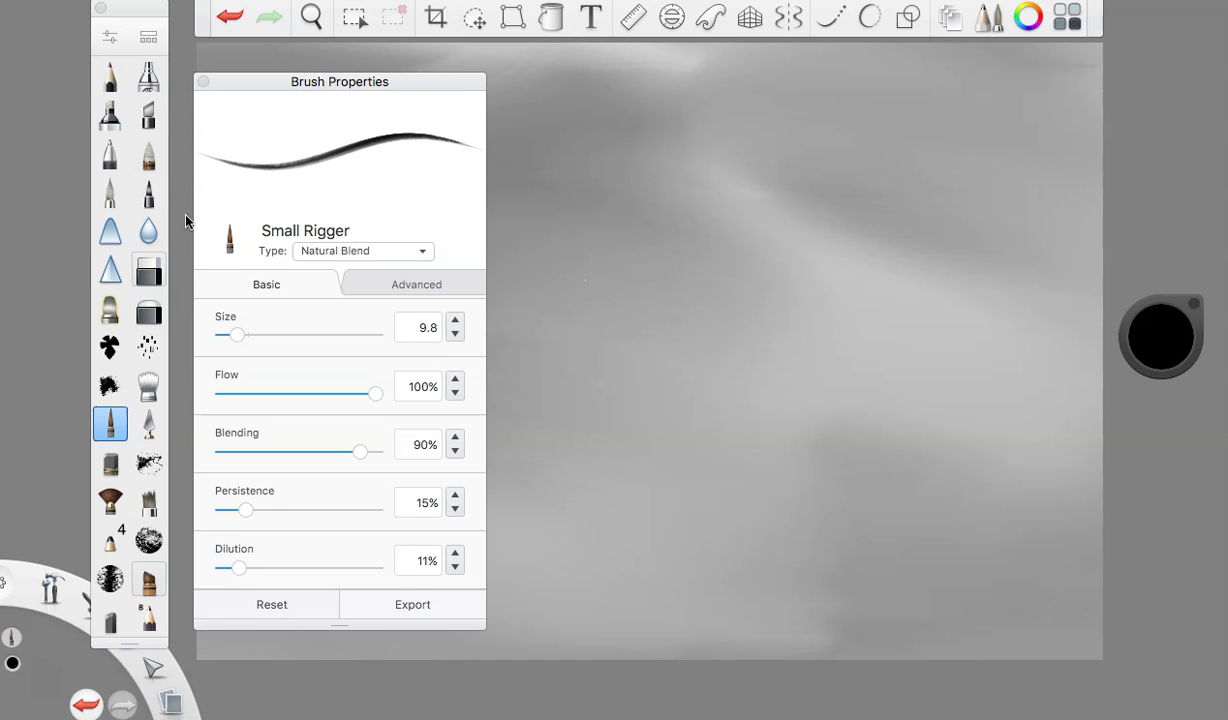
{"action": "left_click", "coordinate": [203, 82]}
{"action": "left_click_drag", "start_coordinate": [1133, 356], "coordinate": [1120, 180]}
{"action": "left_click_drag", "start_coordinate": [440, 42], "coordinate": [1100, 131]}
{"action": "left_click_drag", "start_coordinate": [385, 73], "coordinate": [1040, 141]}
{"action": "left_click_drag", "start_coordinate": [470, 215], "coordinate": [935, 323]}
{"action": "left_click_drag", "start_coordinate": [460, 256], "coordinate": [868, 350]}
{"action": "left_click_drag", "start_coordinate": [275, 323], "coordinate": [895, 425]}
{"action": "left_click_drag", "start_coordinate": [400, 474], "coordinate": [1100, 567]}
Step: Lighten the brush colour and add thin light grey streaks across the background, out to its right side
{"action": "left_click_drag", "start_coordinate": [1158, 337], "coordinate": [1137, 219]}
{"action": "left_click_drag", "start_coordinate": [540, 80], "coordinate": [872, 121]}
{"action": "left_click_drag", "start_coordinate": [560, 126], "coordinate": [903, 160]}
{"action": "left_click_drag", "start_coordinate": [460, 186], "coordinate": [751, 210]}
{"action": "left_click_drag", "start_coordinate": [515, 230], "coordinate": [820, 250]}
{"action": "left_click_drag", "start_coordinate": [313, 437], "coordinate": [830, 522]}
{"action": "left_click_drag", "start_coordinate": [400, 490], "coordinate": [970, 620]}
{"action": "left_click_drag", "start_coordinate": [200, 66], "coordinate": [450, 148]}
{"action": "left_click_drag", "start_coordinate": [208, 185], "coordinate": [588, 274]}
{"action": "key", "text": "e"}
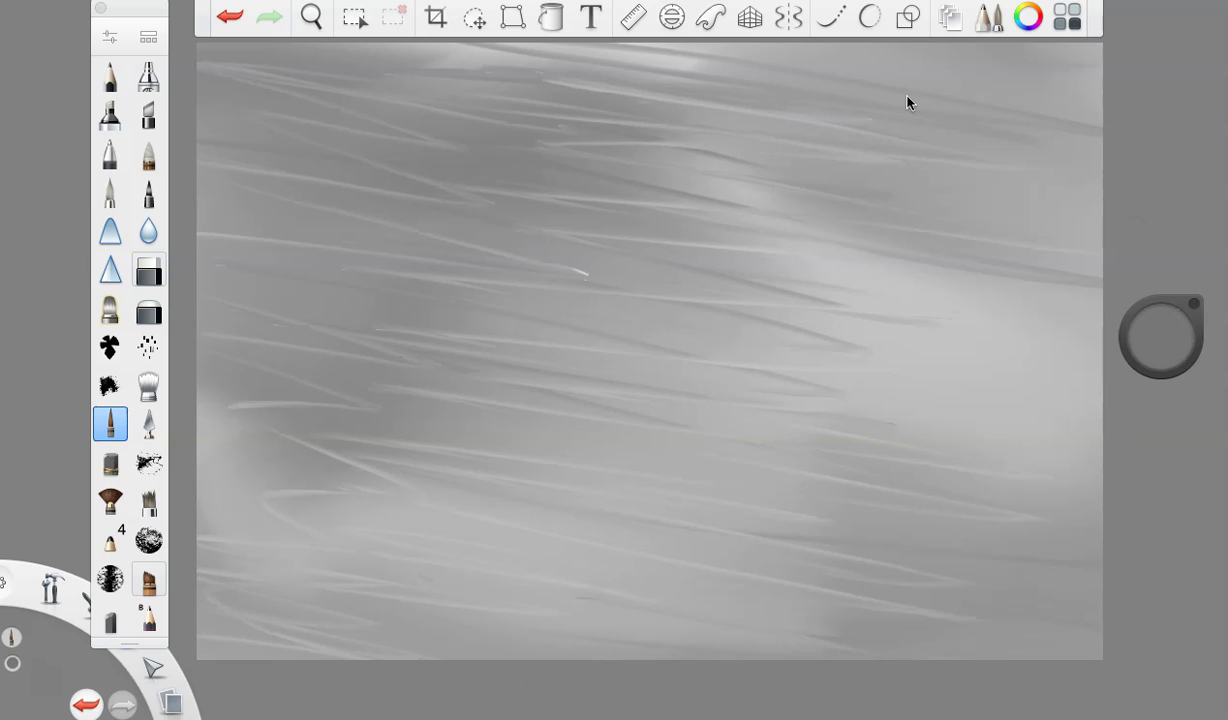
{"action": "left_click", "coordinate": [673, 14]}
{"action": "left_click", "coordinate": [673, 14]}
{"action": "mouse_move", "coordinate": [903, 79]}
{"action": "left_mouse_down"}
{"action": "mouse_move", "coordinate": [1097, 125]}
{"action": "mouse_move", "coordinate": [1046, 418]}
{"action": "mouse_move", "coordinate": [769, 560]}
{"action": "mouse_move", "coordinate": [1113, 488]}
{"action": "left_mouse_up"}
Step: Enlarge the brush and cover the whole canvas with wider overlapping streaks in varied light and dark greys
{"action": "left_click", "coordinate": [110, 37]}
{"action": "left_click_drag", "start_coordinate": [238, 334], "coordinate": [260, 334]}
{"action": "left_click", "coordinate": [203, 82]}
{"action": "mouse_move", "coordinate": [590, 122]}
{"action": "left_mouse_down"}
{"action": "mouse_move", "coordinate": [422, 317]}
{"action": "mouse_move", "coordinate": [666, 644]}
{"action": "mouse_move", "coordinate": [452, 427]}
{"action": "mouse_move", "coordinate": [1102, 264]}
{"action": "left_mouse_up"}
{"action": "left_click_drag", "start_coordinate": [1158, 334], "coordinate": [1160, 352]}
{"action": "mouse_move", "coordinate": [632, 126]}
{"action": "left_mouse_down"}
{"action": "mouse_move", "coordinate": [304, 109]}
{"action": "mouse_move", "coordinate": [384, 496]}
{"action": "mouse_move", "coordinate": [924, 603]}
{"action": "mouse_move", "coordinate": [1048, 590]}
{"action": "left_mouse_up"}
{"action": "left_click_drag", "start_coordinate": [974, 498], "coordinate": [1080, 382]}
{"action": "left_click_drag", "start_coordinate": [1160, 337], "coordinate": [1188, 550]}
{"action": "mouse_move", "coordinate": [645, 240]}
{"action": "left_mouse_down"}
{"action": "mouse_move", "coordinate": [528, 208]}
{"action": "mouse_move", "coordinate": [473, 147]}
{"action": "mouse_move", "coordinate": [331, 441]}
{"action": "mouse_move", "coordinate": [639, 596]}
{"action": "mouse_move", "coordinate": [460, 568]}
{"action": "mouse_move", "coordinate": [289, 348]}
{"action": "mouse_move", "coordinate": [549, 295]}
{"action": "left_mouse_up"}
{"action": "left_click_drag", "start_coordinate": [1160, 336], "coordinate": [1133, 110]}
{"action": "mouse_move", "coordinate": [570, 145]}
{"action": "left_mouse_down"}
{"action": "mouse_move", "coordinate": [471, 189]}
{"action": "mouse_move", "coordinate": [523, 417]}
{"action": "mouse_move", "coordinate": [326, 565]}
{"action": "mouse_move", "coordinate": [820, 575]}
{"action": "left_mouse_up"}
{"action": "left_click_drag", "start_coordinate": [590, 55], "coordinate": [1005, 58]}
{"action": "left_click_drag", "start_coordinate": [1008, 127], "coordinate": [777, 152]}
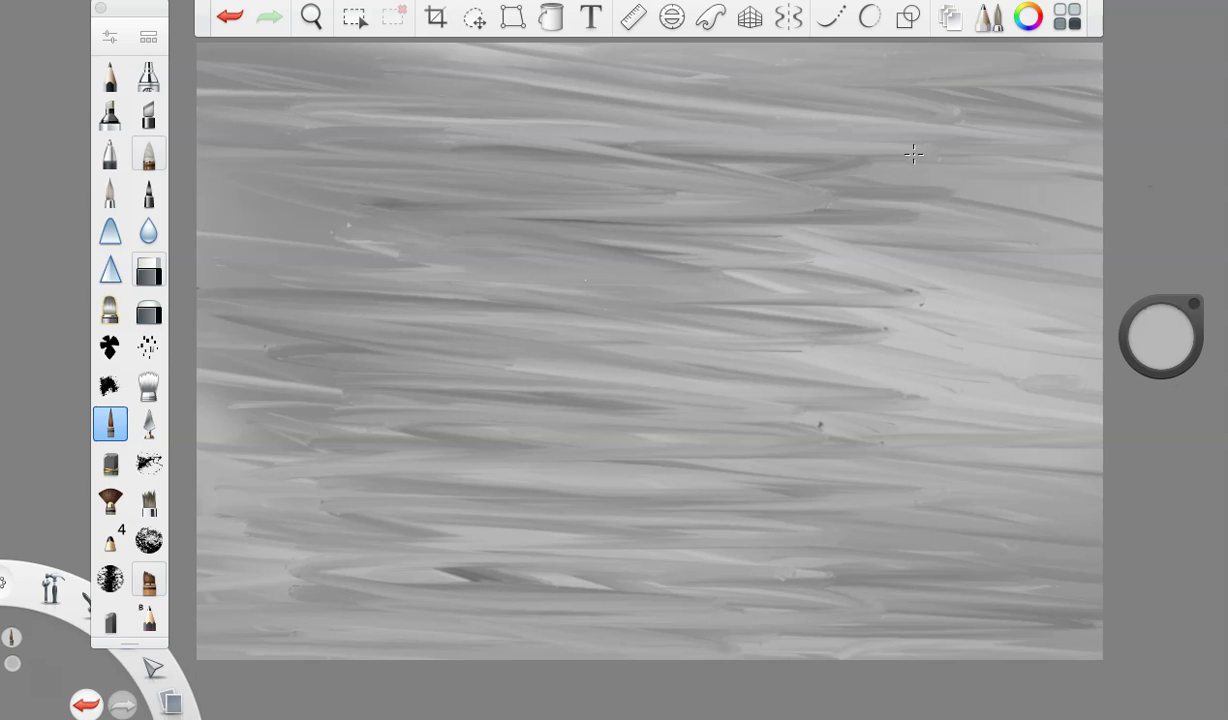
Step: Set the brush colour to black and draw the room's two ceiling edges meeting right of the canvas centre
{"action": "left_click", "coordinate": [1161, 334]}
{"action": "left_click_drag", "start_coordinate": [1161, 334], "coordinate": [1162, 410]}
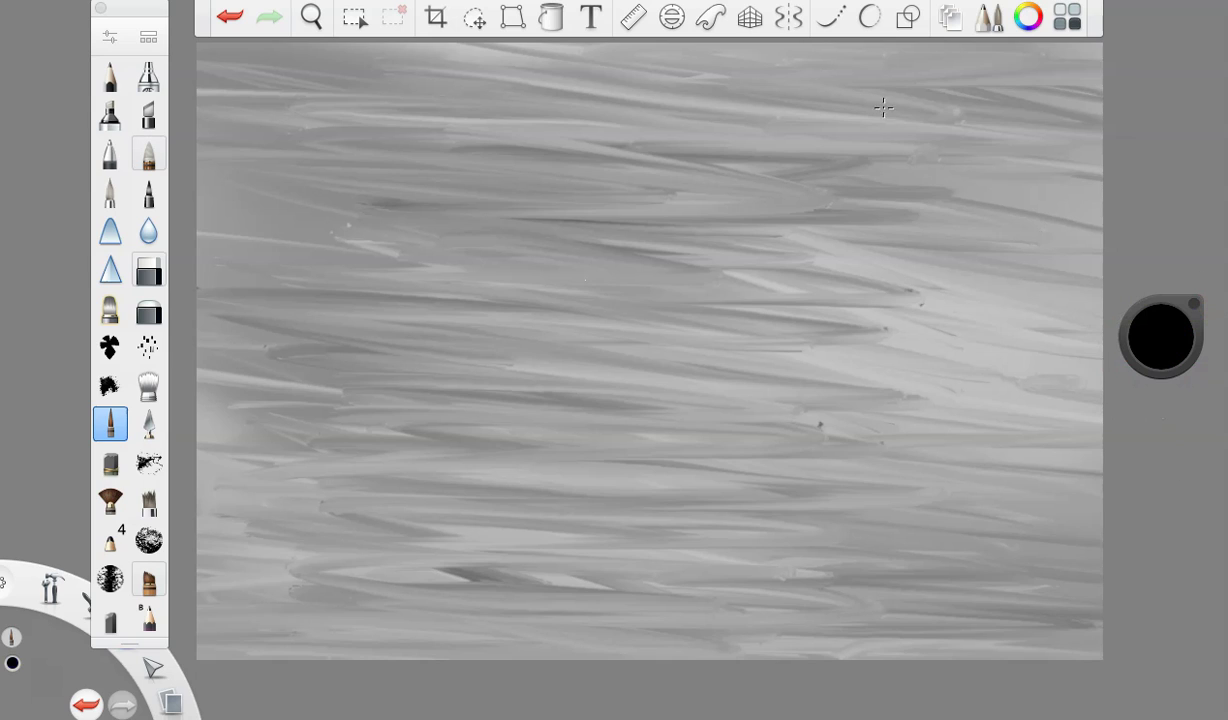
{"action": "mouse_move", "coordinate": [840, 121]}
{"action": "left_mouse_down"}
{"action": "mouse_move", "coordinate": [450, 42]}
{"action": "mouse_move", "coordinate": [1075, 100]}
{"action": "mouse_move", "coordinate": [348, 42]}
{"action": "left_mouse_up"}
{"action": "key", "text": "ctrl+z"}
{"action": "key", "text": "ctrl+z"}
{"action": "key", "text": "ctrl+z"}
{"action": "mouse_move", "coordinate": [810, 127]}
{"action": "left_mouse_down"}
{"action": "mouse_move", "coordinate": [466, 101]}
{"action": "mouse_move", "coordinate": [210, 48]}
{"action": "mouse_move", "coordinate": [1098, 86]}
{"action": "left_mouse_up"}
{"action": "key", "text": "super+z"}
{"action": "left_click_drag", "start_coordinate": [778, 133], "coordinate": [1098, 46]}
Step: With the brush at size 11.1, paint the black vertical wall corner and the two floor edges spreading from its base
{"action": "left_click", "coordinate": [109, 40]}
{"action": "left_click_drag", "start_coordinate": [227, 320], "coordinate": [229, 320]}
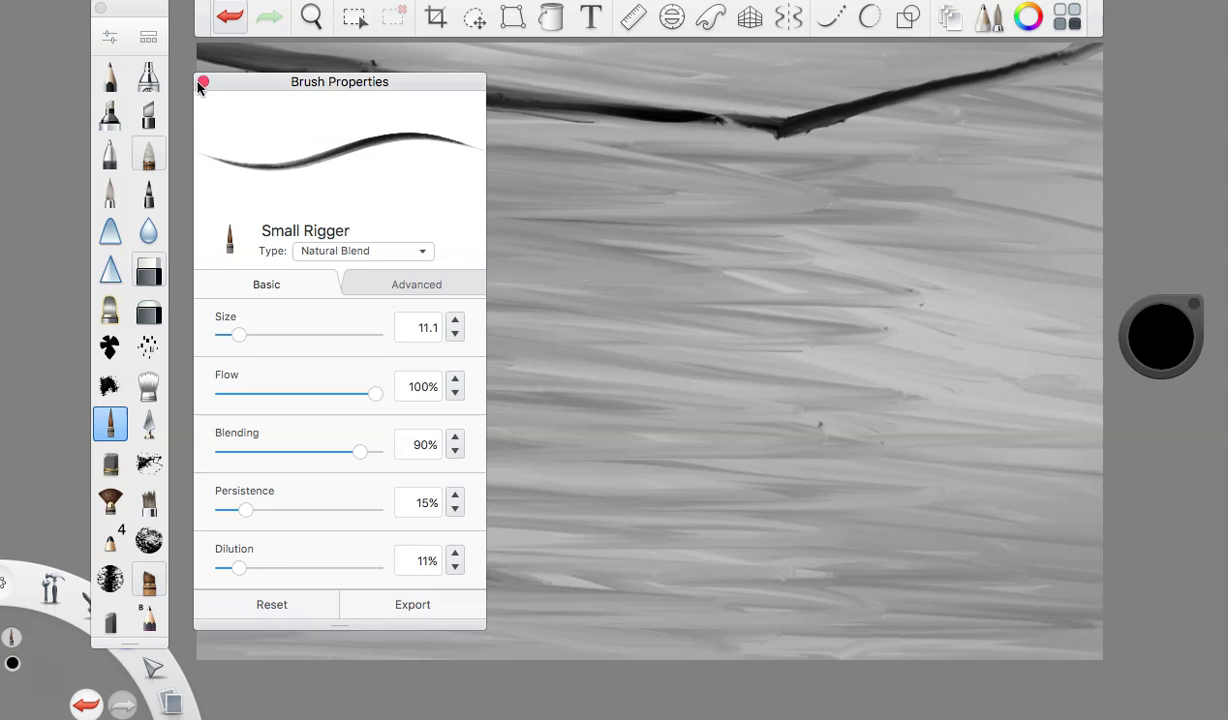
{"action": "left_click", "coordinate": [200, 82]}
{"action": "left_click_drag", "start_coordinate": [778, 135], "coordinate": [776, 248]}
{"action": "mouse_move", "coordinate": [775, 204]}
{"action": "left_mouse_down"}
{"action": "mouse_move", "coordinate": [781, 582]}
{"action": "mouse_move", "coordinate": [405, 652]}
{"action": "left_mouse_up"}
{"action": "left_click_drag", "start_coordinate": [784, 572], "coordinate": [335, 656]}
{"action": "left_click_drag", "start_coordinate": [784, 574], "coordinate": [1177, 622]}
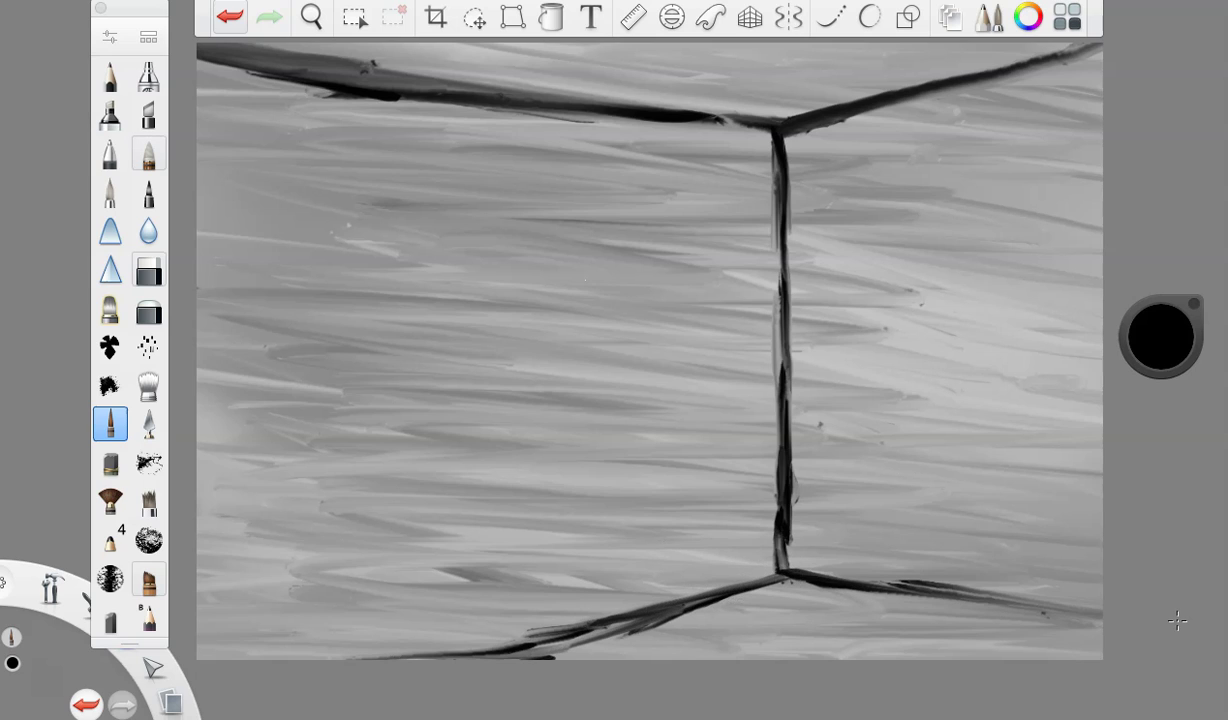
{"action": "mouse_move", "coordinate": [963, 603]}
{"action": "left_mouse_down"}
{"action": "mouse_move", "coordinate": [1100, 621]}
{"action": "mouse_move", "coordinate": [772, 577]}
{"action": "mouse_move", "coordinate": [419, 659]}
{"action": "left_mouse_up"}
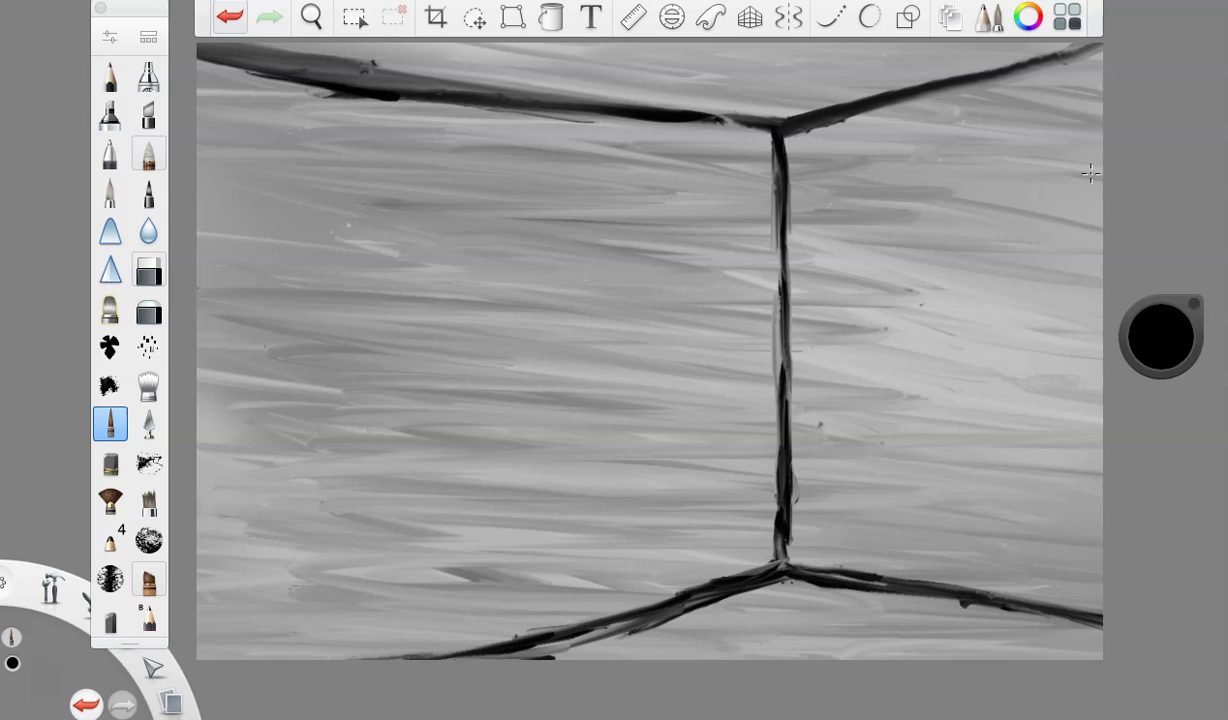
Step: Outline a tall rectangular doorway in black on the right wall and fill it with white
{"action": "mouse_move", "coordinate": [840, 282]}
{"action": "left_mouse_down"}
{"action": "mouse_move", "coordinate": [995, 272]}
{"action": "mouse_move", "coordinate": [1011, 600]}
{"action": "mouse_move", "coordinate": [1006, 461]}
{"action": "left_mouse_up"}
{"action": "left_click_drag", "start_coordinate": [843, 303], "coordinate": [833, 578]}
{"action": "left_click", "coordinate": [110, 37]}
{"action": "left_click_drag", "start_coordinate": [239, 335], "coordinate": [258, 337]}
{"action": "left_click", "coordinate": [203, 82]}
{"action": "mouse_move", "coordinate": [850, 292]}
{"action": "left_mouse_down"}
{"action": "mouse_move", "coordinate": [857, 552]}
{"action": "mouse_move", "coordinate": [861, 389]}
{"action": "left_mouse_up"}
{"action": "left_click_drag", "start_coordinate": [898, 292], "coordinate": [872, 328]}
{"action": "mouse_move", "coordinate": [843, 293]}
{"action": "left_mouse_down"}
{"action": "mouse_move", "coordinate": [895, 293]}
{"action": "mouse_move", "coordinate": [985, 360]}
{"action": "mouse_move", "coordinate": [978, 304]}
{"action": "mouse_move", "coordinate": [994, 576]}
{"action": "mouse_move", "coordinate": [838, 515]}
{"action": "mouse_move", "coordinate": [845, 445]}
{"action": "left_mouse_up"}
{"action": "key", "text": "ctrl+z"}
{"action": "mouse_move", "coordinate": [885, 288]}
{"action": "left_mouse_down"}
{"action": "mouse_move", "coordinate": [840, 305]}
{"action": "mouse_move", "coordinate": [932, 322]}
{"action": "mouse_move", "coordinate": [976, 482]}
{"action": "mouse_move", "coordinate": [924, 323]}
{"action": "mouse_move", "coordinate": [965, 329]}
{"action": "mouse_move", "coordinate": [977, 516]}
{"action": "mouse_move", "coordinate": [866, 490]}
{"action": "mouse_move", "coordinate": [841, 416]}
{"action": "mouse_move", "coordinate": [912, 560]}
{"action": "mouse_move", "coordinate": [937, 329]}
{"action": "mouse_move", "coordinate": [973, 466]}
{"action": "mouse_move", "coordinate": [943, 384]}
{"action": "mouse_move", "coordinate": [955, 393]}
{"action": "mouse_move", "coordinate": [918, 466]}
{"action": "mouse_move", "coordinate": [891, 400]}
{"action": "mouse_move", "coordinate": [932, 545]}
{"action": "mouse_move", "coordinate": [924, 433]}
{"action": "mouse_move", "coordinate": [913, 488]}
{"action": "mouse_move", "coordinate": [899, 487]}
{"action": "left_mouse_up"}
{"action": "left_click_drag", "start_coordinate": [960, 321], "coordinate": [891, 335]}
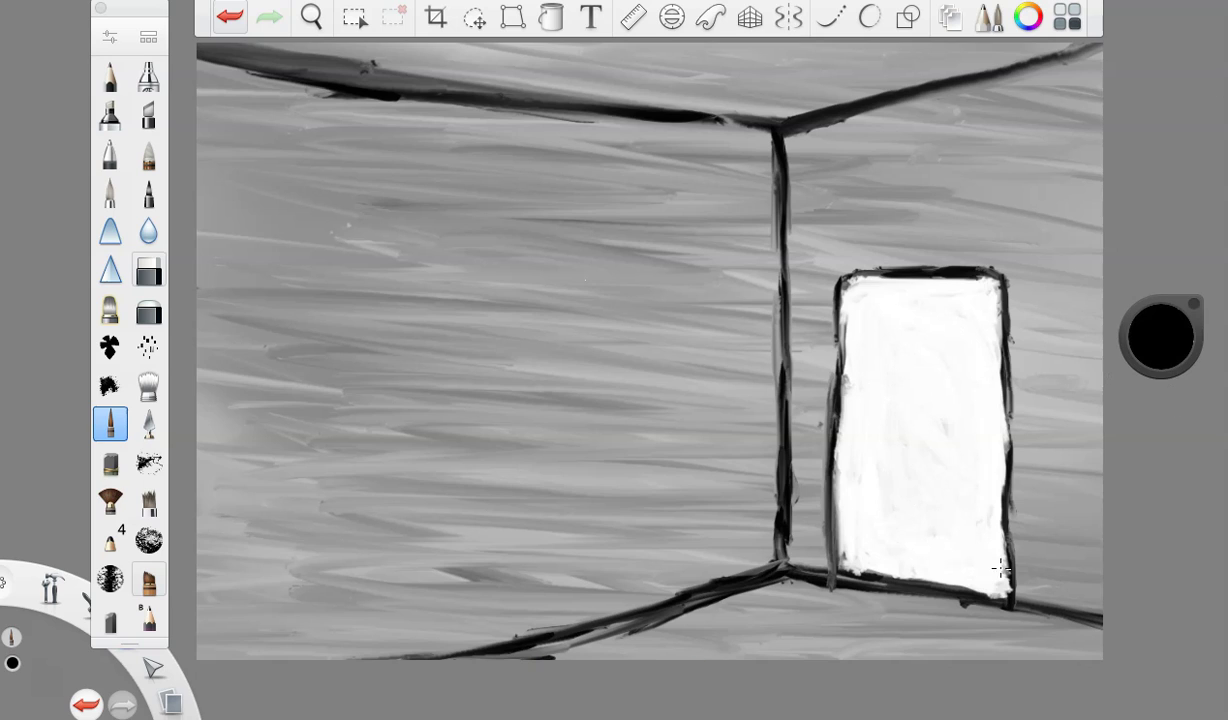
Step: Fill the floor with black and thicken the lower half of the vertical wall corner
{"action": "mouse_move", "coordinate": [775, 578]}
{"action": "left_mouse_down"}
{"action": "mouse_move", "coordinate": [1055, 615]}
{"action": "mouse_move", "coordinate": [635, 604]}
{"action": "mouse_move", "coordinate": [450, 640]}
{"action": "mouse_move", "coordinate": [723, 597]}
{"action": "mouse_move", "coordinate": [1050, 615]}
{"action": "mouse_move", "coordinate": [1077, 640]}
{"action": "mouse_move", "coordinate": [883, 608]}
{"action": "mouse_move", "coordinate": [530, 630]}
{"action": "mouse_move", "coordinate": [1055, 633]}
{"action": "mouse_move", "coordinate": [608, 640]}
{"action": "mouse_move", "coordinate": [913, 614]}
{"action": "mouse_move", "coordinate": [913, 597]}
{"action": "mouse_move", "coordinate": [795, 562]}
{"action": "mouse_move", "coordinate": [391, 632]}
{"action": "mouse_move", "coordinate": [600, 641]}
{"action": "mouse_move", "coordinate": [206, 650]}
{"action": "mouse_move", "coordinate": [664, 620]}
{"action": "left_mouse_up"}
{"action": "left_click_drag", "start_coordinate": [779, 400], "coordinate": [795, 567]}
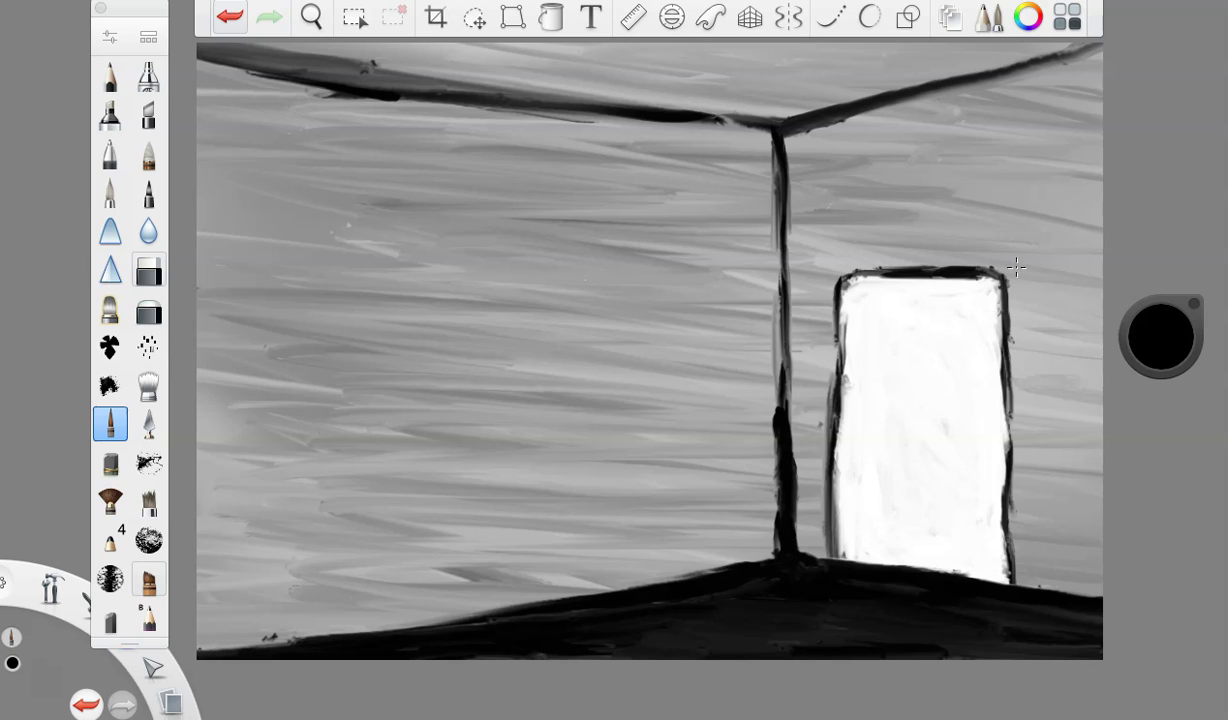
Step: Try to draw a black open door leaf hinged on the doorway's right side
{"action": "left_click", "coordinate": [110, 37]}
{"action": "mouse_move", "coordinate": [993, 277]}
{"action": "left_mouse_down"}
{"action": "mouse_move", "coordinate": [918, 333]}
{"action": "mouse_move", "coordinate": [921, 473]}
{"action": "left_mouse_up"}
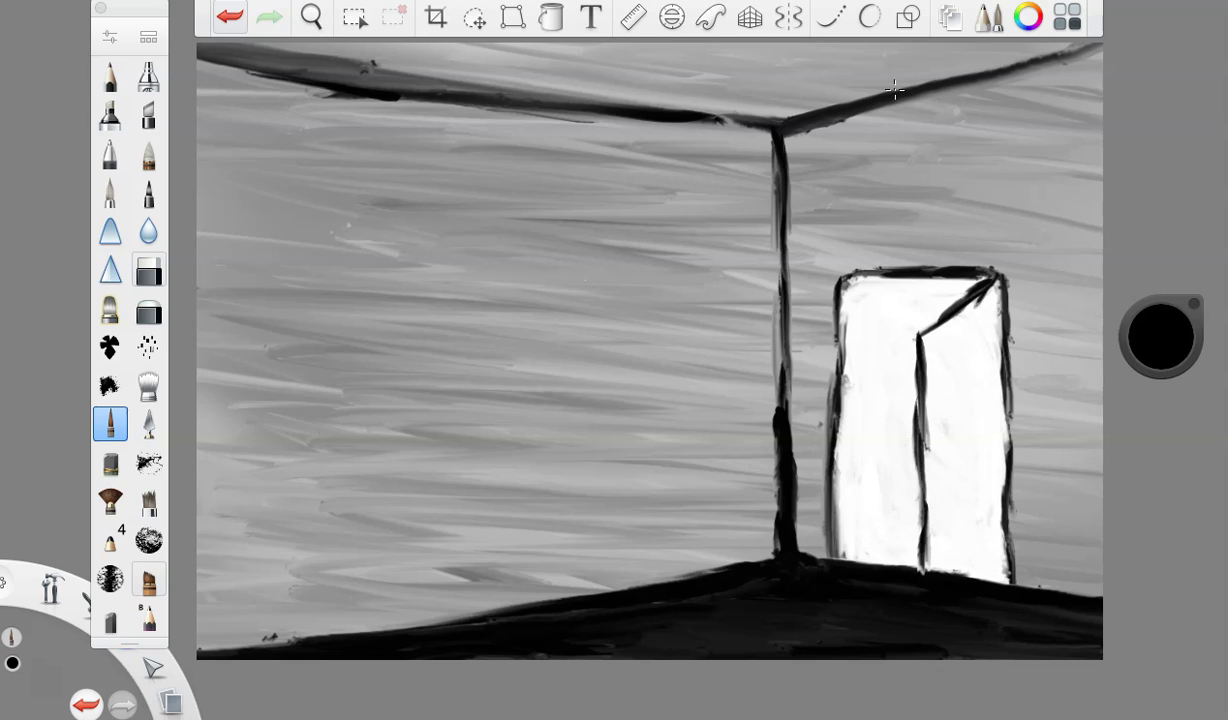
{"action": "left_click", "coordinate": [226, 22]}
{"action": "left_click", "coordinate": [225, 28]}
{"action": "left_click", "coordinate": [224, 33]}
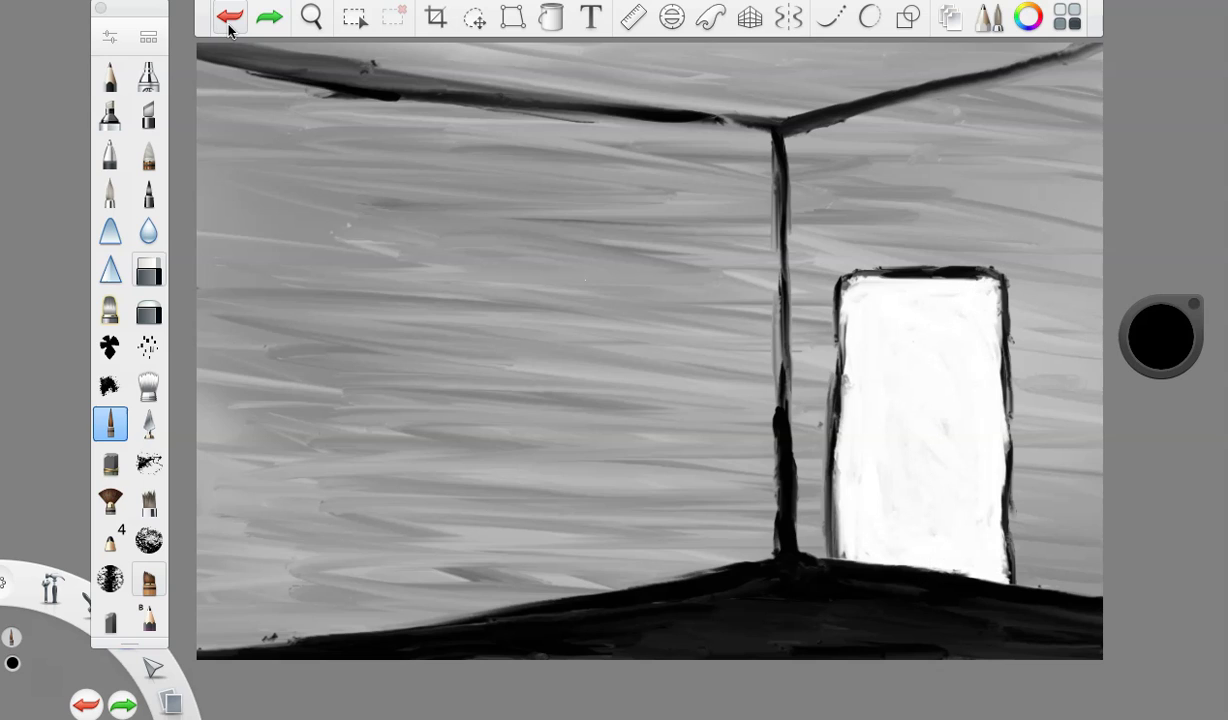
Step: Draw an open door leaf hinged on the doorway's left side in black and fill it with dark grey
{"action": "mouse_move", "coordinate": [852, 278]}
{"action": "left_mouse_down"}
{"action": "mouse_move", "coordinate": [921, 326]}
{"action": "mouse_move", "coordinate": [916, 541]}
{"action": "left_mouse_up"}
{"action": "left_click_drag", "start_coordinate": [1143, 318], "coordinate": [1144, 248]}
{"action": "left_click", "coordinate": [112, 38]}
{"action": "left_click", "coordinate": [203, 82]}
{"action": "mouse_move", "coordinate": [889, 323]}
{"action": "left_mouse_down"}
{"action": "mouse_move", "coordinate": [907, 369]}
{"action": "mouse_move", "coordinate": [850, 300]}
{"action": "mouse_move", "coordinate": [840, 310]}
{"action": "mouse_move", "coordinate": [889, 317]}
{"action": "mouse_move", "coordinate": [872, 466]}
{"action": "left_mouse_up"}
{"action": "left_click_drag", "start_coordinate": [842, 330], "coordinate": [845, 450]}
{"action": "key", "text": "ctrl+z"}
{"action": "mouse_move", "coordinate": [842, 292]}
{"action": "left_mouse_down"}
{"action": "mouse_move", "coordinate": [846, 465]}
{"action": "mouse_move", "coordinate": [867, 322]}
{"action": "mouse_move", "coordinate": [872, 535]}
{"action": "mouse_move", "coordinate": [830, 545]}
{"action": "mouse_move", "coordinate": [845, 450]}
{"action": "left_mouse_up"}
{"action": "left_click", "coordinate": [236, 18]}
{"action": "mouse_move", "coordinate": [830, 380]}
{"action": "left_mouse_down"}
{"action": "mouse_move", "coordinate": [850, 416]}
{"action": "mouse_move", "coordinate": [815, 520]}
{"action": "mouse_move", "coordinate": [850, 470]}
{"action": "mouse_move", "coordinate": [854, 511]}
{"action": "mouse_move", "coordinate": [845, 450]}
{"action": "mouse_move", "coordinate": [840, 506]}
{"action": "left_mouse_up"}
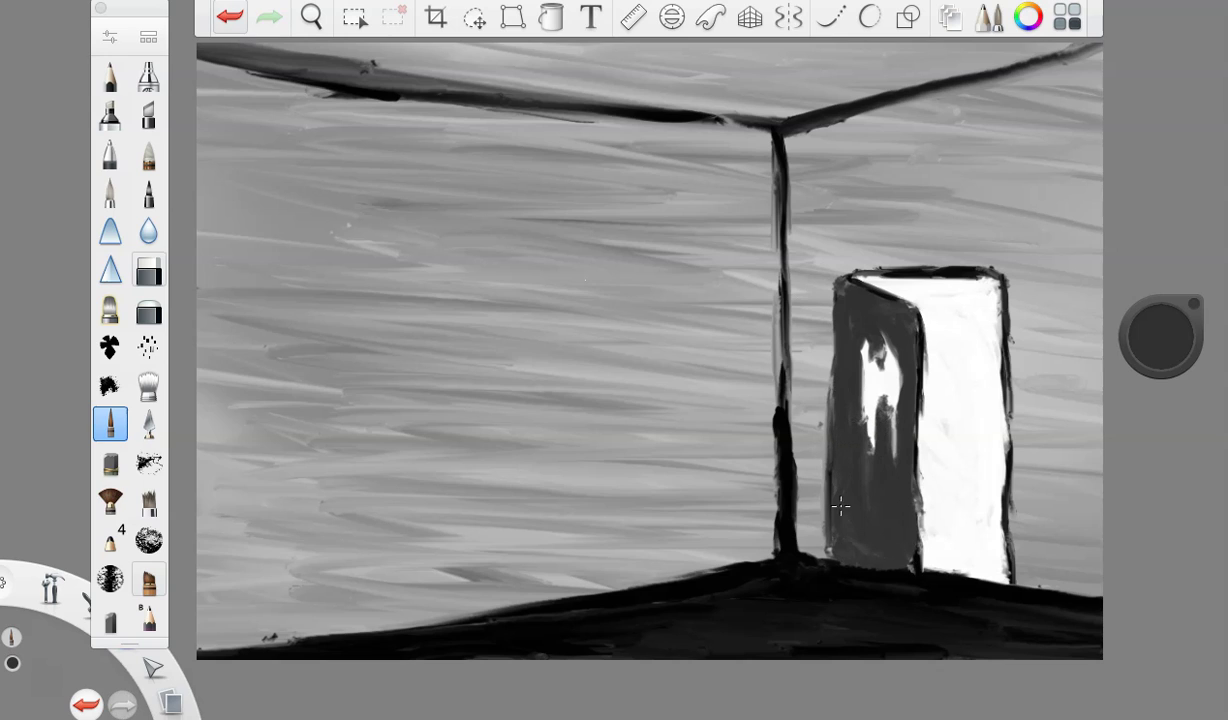
{"action": "mouse_move", "coordinate": [858, 306]}
{"action": "left_mouse_down"}
{"action": "mouse_move", "coordinate": [855, 440]}
{"action": "mouse_move", "coordinate": [825, 310]}
{"action": "mouse_move", "coordinate": [852, 325]}
{"action": "left_mouse_up"}
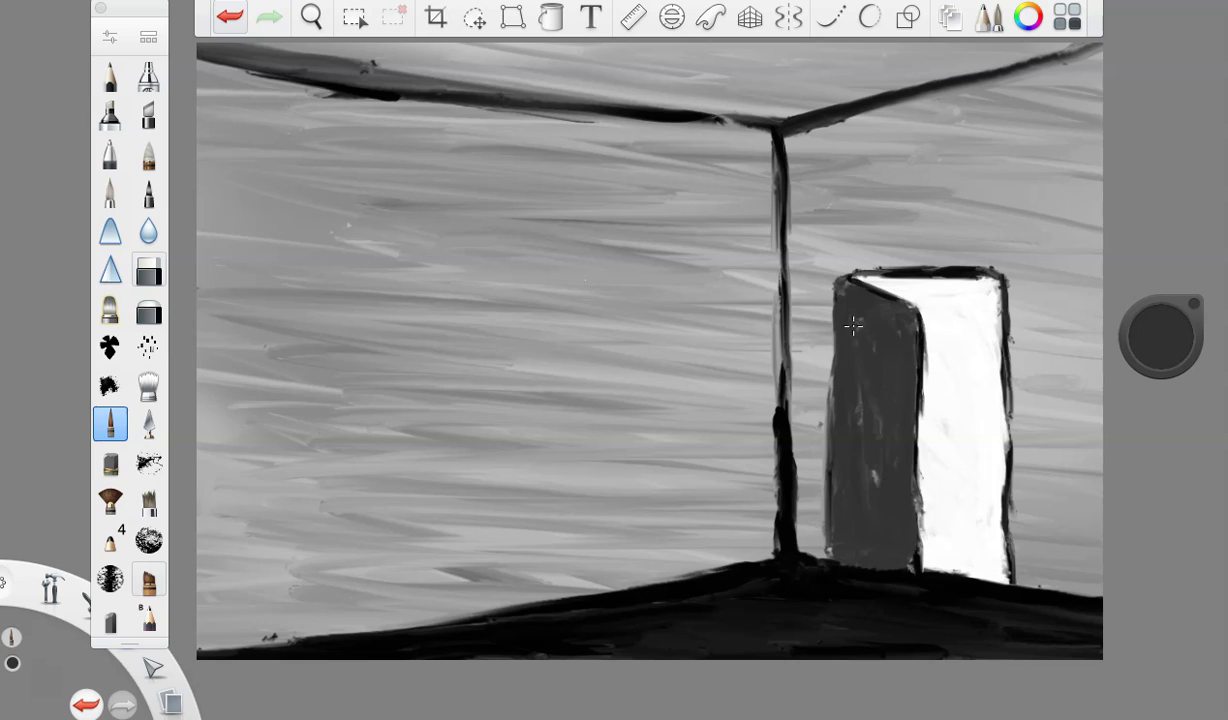
Step: Reinforce the door leaf's side edges with thin black strokes and add a black handle on its right edge
{"action": "left_click_drag", "start_coordinate": [1161, 347], "coordinate": [1163, 437]}
{"action": "left_click", "coordinate": [110, 37]}
{"action": "left_click", "coordinate": [233, 335]}
{"action": "left_click", "coordinate": [204, 82]}
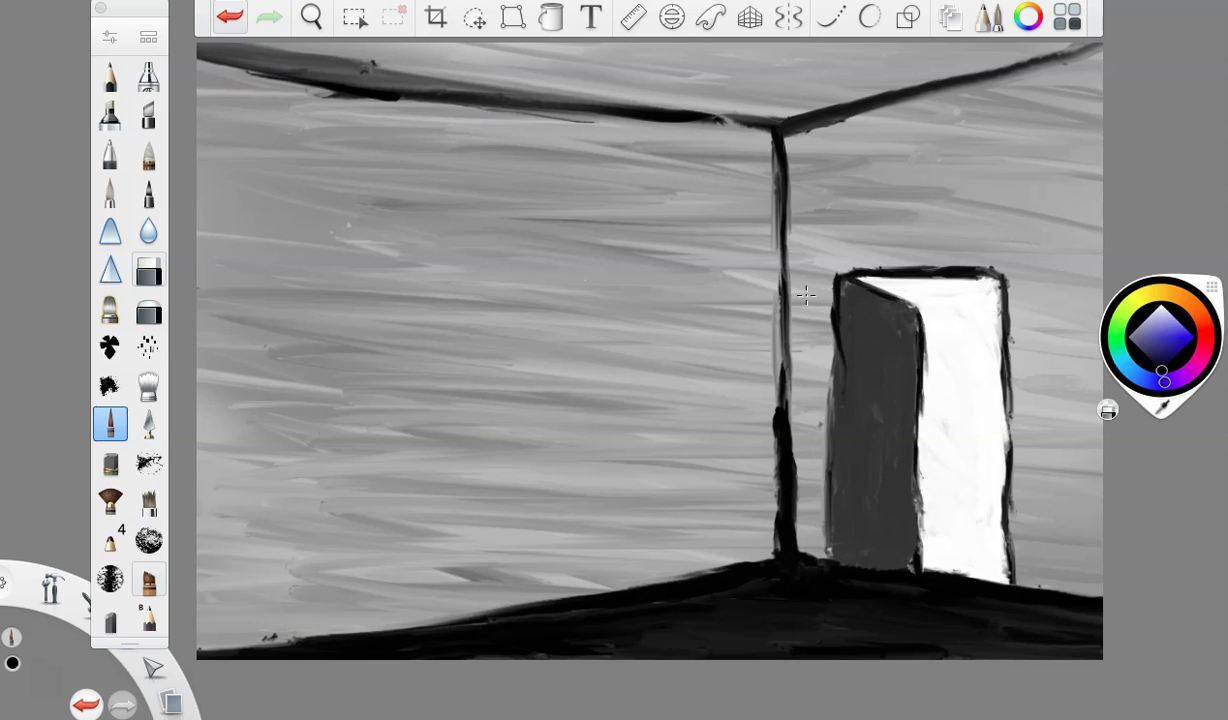
{"action": "key", "text": "ctrl+z"}
{"action": "left_click_drag", "start_coordinate": [835, 393], "coordinate": [830, 500]}
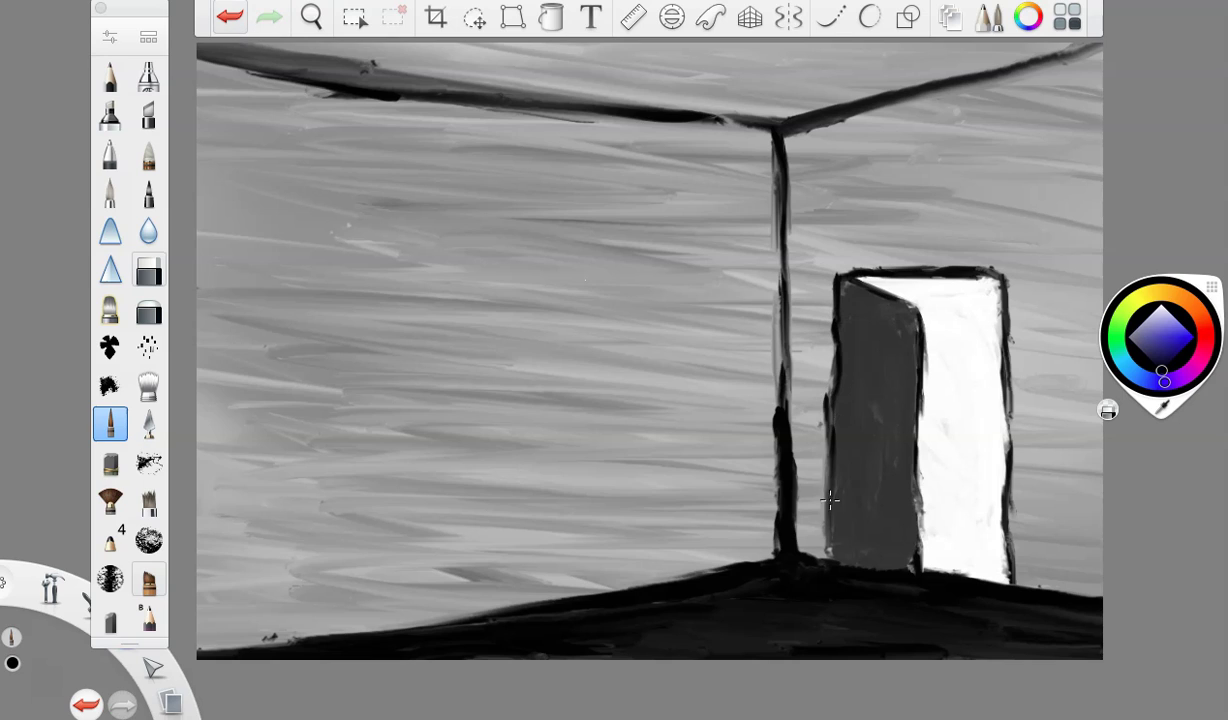
{"action": "left_click_drag", "start_coordinate": [918, 354], "coordinate": [910, 440]}
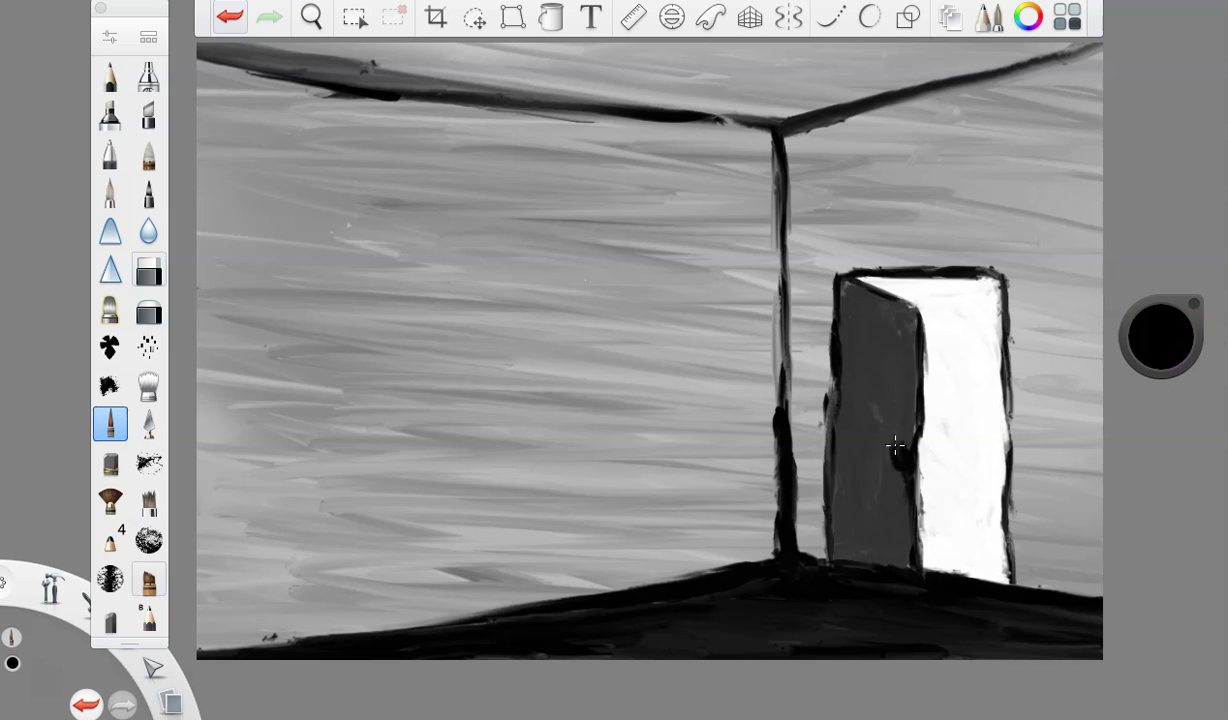
Step: Try to add black inner edges and a vertical line inside the white door opening
{"action": "left_click_drag", "start_coordinate": [958, 290], "coordinate": [855, 276]}
{"action": "left_click_drag", "start_coordinate": [940, 292], "coordinate": [942, 518]}
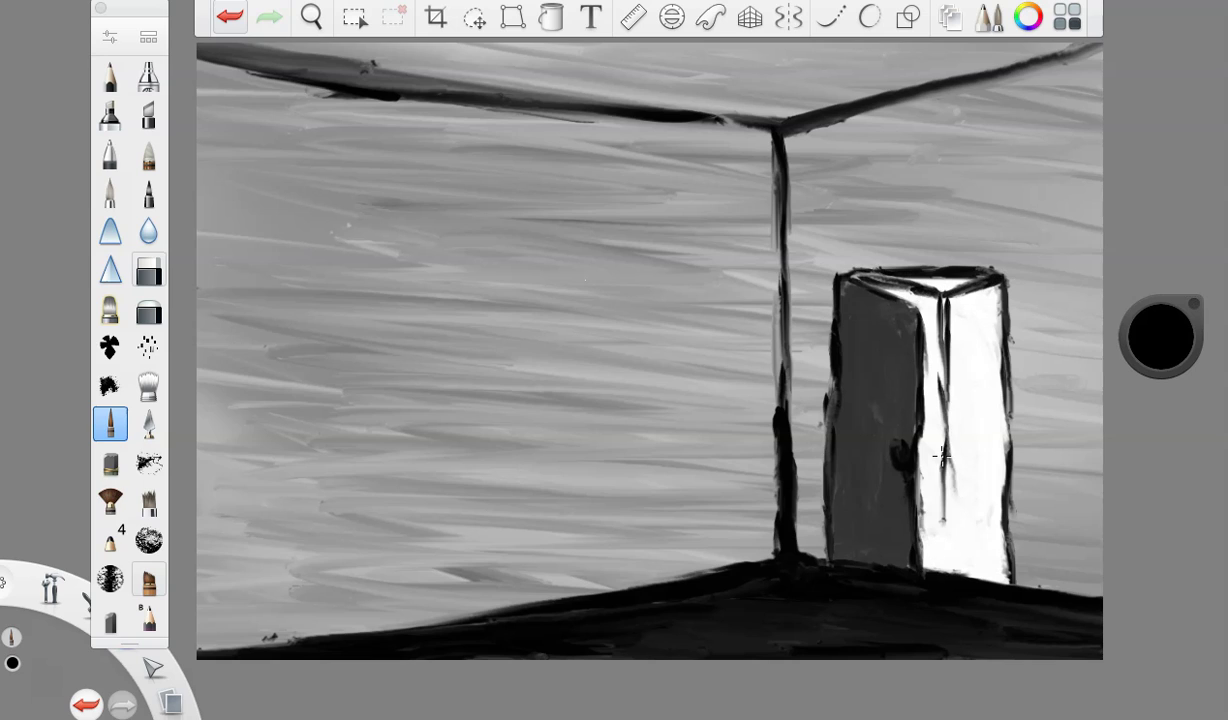
{"action": "left_click", "coordinate": [230, 18]}
{"action": "left_click", "coordinate": [230, 18]}
{"action": "left_click", "coordinate": [230, 18]}
Step: Touch up the white opening and reshape the door leaf's top edge to a higher, flatter slant
{"action": "left_click", "coordinate": [1172, 353]}
{"action": "left_click", "coordinate": [1162, 306]}
{"action": "left_click_drag", "start_coordinate": [987, 300], "coordinate": [989, 369]}
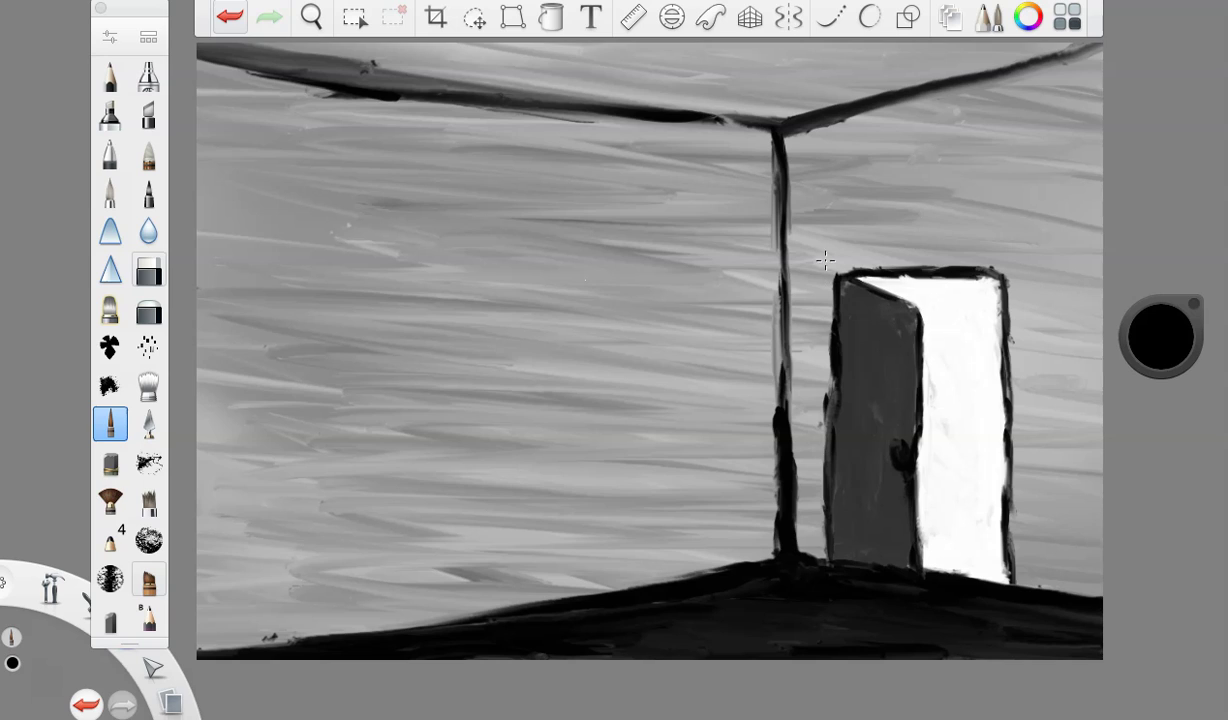
{"action": "left_click", "coordinate": [238, 17]}
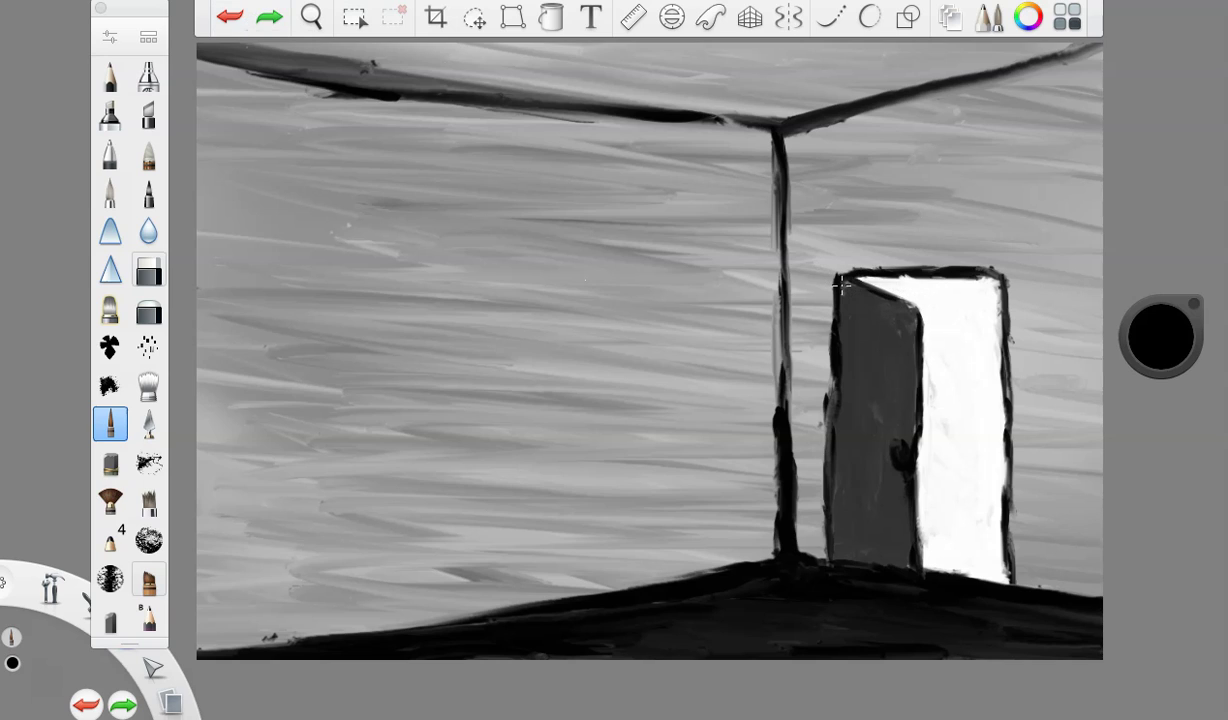
{"action": "left_click_drag", "start_coordinate": [842, 279], "coordinate": [868, 282]}
{"action": "left_click_drag", "start_coordinate": [1199, 361], "coordinate": [1170, 469]}
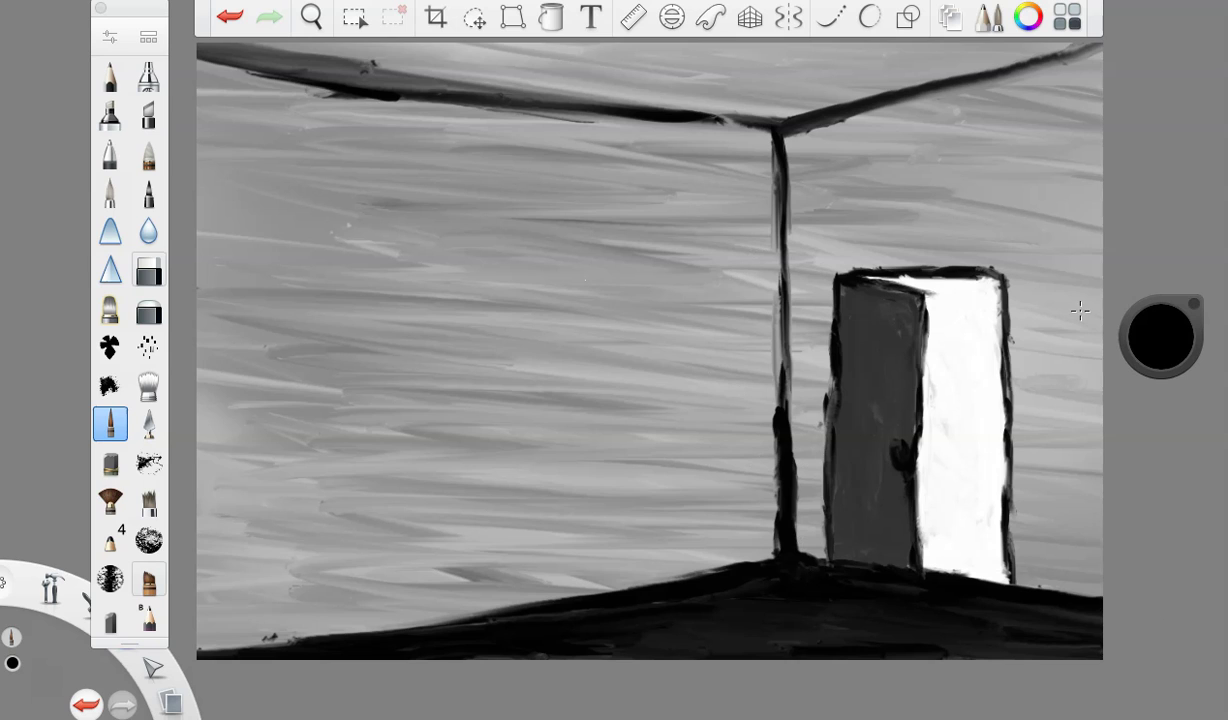
Step: Switch to white with a larger brush and paint over the entire door leaf
{"action": "left_click_drag", "start_coordinate": [1154, 340], "coordinate": [1155, 230]}
{"action": "left_click", "coordinate": [106, 35]}
{"action": "left_click_drag", "start_coordinate": [243, 334], "coordinate": [265, 335]}
{"action": "left_click", "coordinate": [202, 81]}
{"action": "mouse_move", "coordinate": [850, 285]}
{"action": "left_mouse_down"}
{"action": "mouse_move", "coordinate": [899, 356]}
{"action": "mouse_move", "coordinate": [865, 505]}
{"action": "mouse_move", "coordinate": [880, 546]}
{"action": "mouse_move", "coordinate": [835, 285]}
{"action": "mouse_move", "coordinate": [842, 420]}
{"action": "mouse_move", "coordinate": [855, 345]}
{"action": "mouse_move", "coordinate": [840, 290]}
{"action": "mouse_move", "coordinate": [861, 318]}
{"action": "mouse_move", "coordinate": [855, 510]}
{"action": "mouse_move", "coordinate": [846, 348]}
{"action": "mouse_move", "coordinate": [855, 400]}
{"action": "mouse_move", "coordinate": [815, 480]}
{"action": "mouse_move", "coordinate": [861, 392]}
{"action": "mouse_move", "coordinate": [848, 541]}
{"action": "mouse_move", "coordinate": [836, 470]}
{"action": "left_mouse_up"}
Step: Sample a dark tone from the door frame, adjust the brush size and repaint the floor in front of the doorway
{"action": "left_click", "coordinate": [829, 470], "text": "alt"}
{"action": "left_click", "coordinate": [110, 37]}
{"action": "left_click", "coordinate": [251, 335]}
{"action": "left_click", "coordinate": [203, 81]}
{"action": "mouse_move", "coordinate": [840, 557]}
{"action": "left_mouse_down"}
{"action": "mouse_move", "coordinate": [948, 573]}
{"action": "mouse_move", "coordinate": [627, 616]}
{"action": "left_mouse_up"}
Step: Redraw the doorway's top in black as a higher edge rising to the right, and fill the extended opening with white
{"action": "left_click_drag", "start_coordinate": [1134, 350], "coordinate": [1134, 398]}
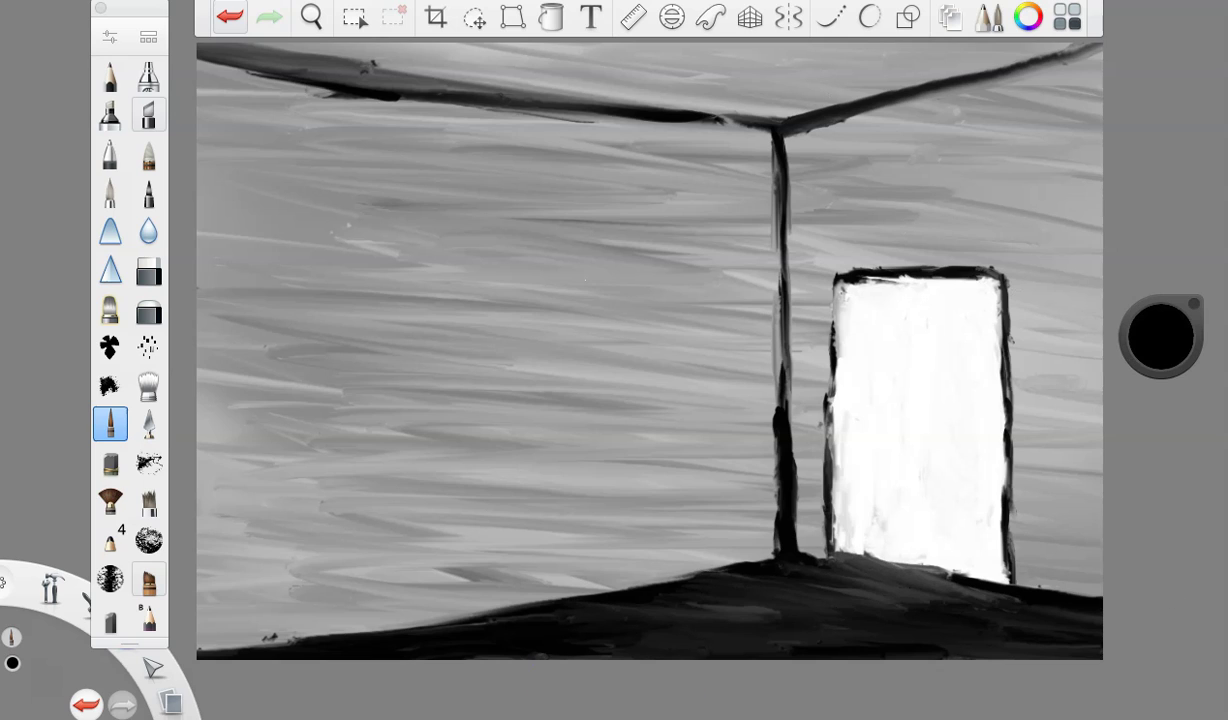
{"action": "mouse_move", "coordinate": [1001, 310]}
{"action": "left_mouse_down"}
{"action": "mouse_move", "coordinate": [997, 232]}
{"action": "mouse_move", "coordinate": [850, 258]}
{"action": "mouse_move", "coordinate": [840, 365]}
{"action": "left_mouse_up"}
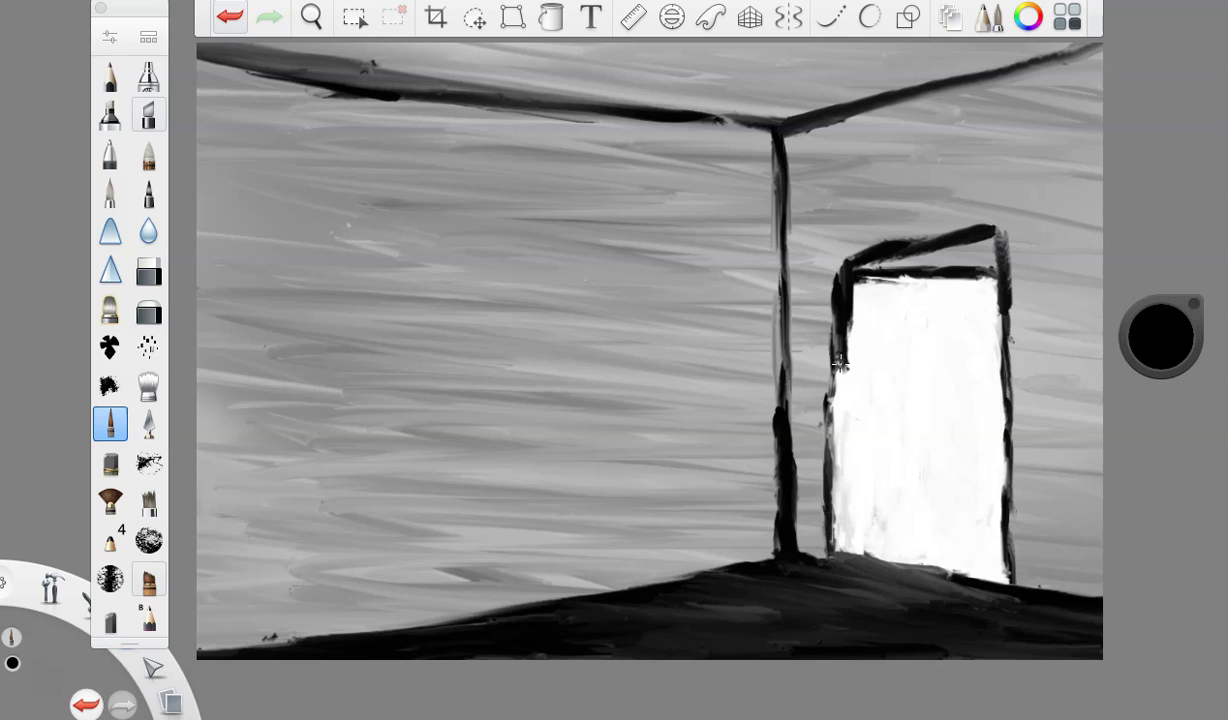
{"action": "mouse_move", "coordinate": [998, 234]}
{"action": "left_mouse_down"}
{"action": "mouse_move", "coordinate": [880, 255]}
{"action": "mouse_move", "coordinate": [845, 330]}
{"action": "mouse_move", "coordinate": [842, 385]}
{"action": "mouse_move", "coordinate": [984, 244]}
{"action": "mouse_move", "coordinate": [977, 291]}
{"action": "mouse_move", "coordinate": [852, 263]}
{"action": "mouse_move", "coordinate": [903, 511]}
{"action": "left_mouse_up"}
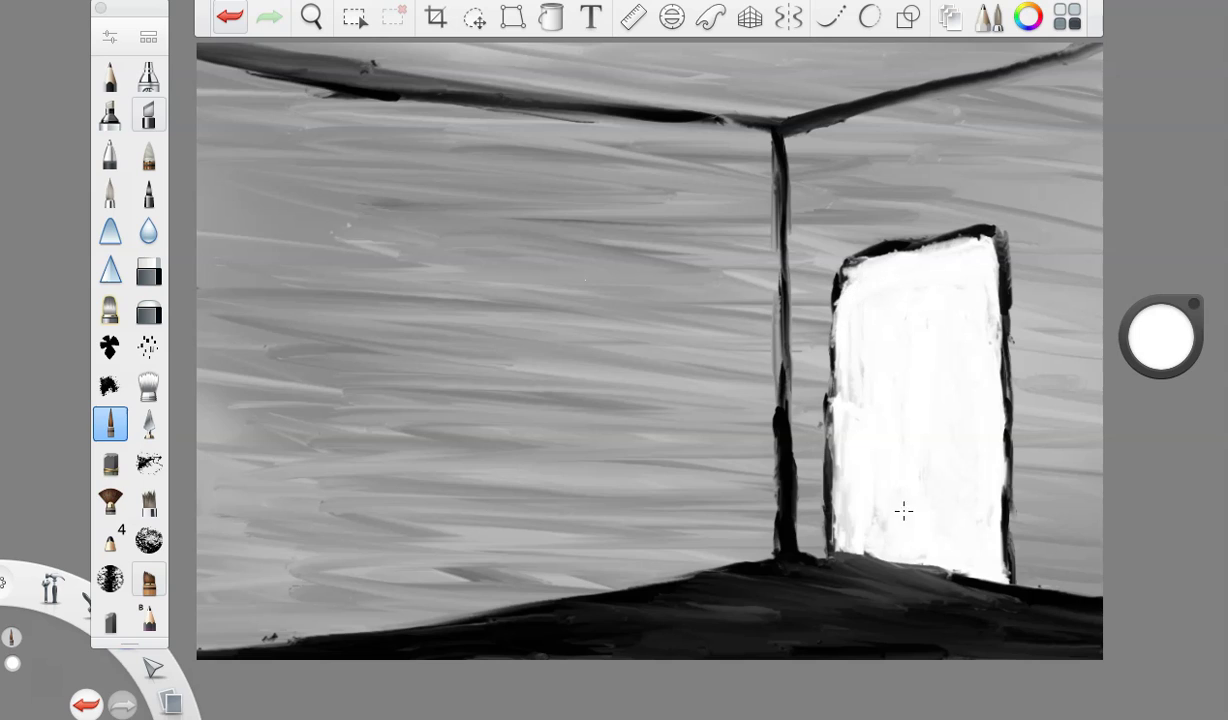
Step: Streak the floor with grey sampled from the wall, and texture the ceiling with mixed dark and light grey strokes
{"action": "left_click", "coordinate": [865, 140], "text": "alt"}
{"action": "left_click_drag", "start_coordinate": [950, 555], "coordinate": [310, 625]}
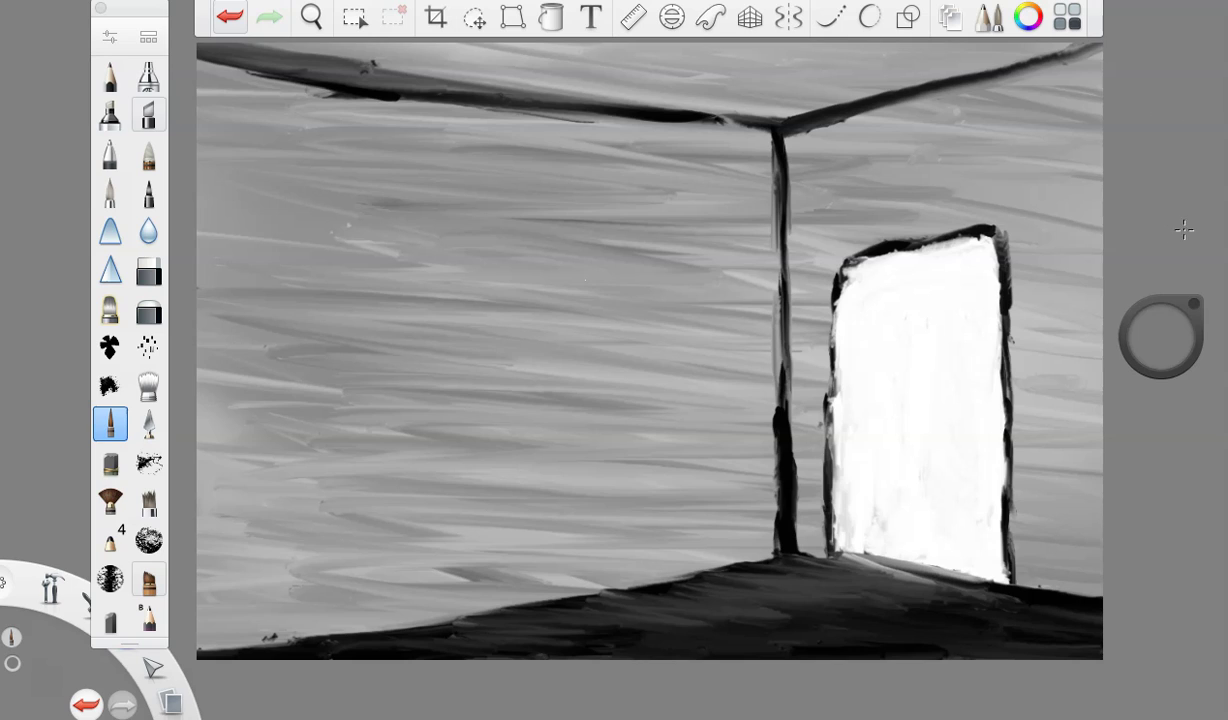
{"action": "left_click", "coordinate": [110, 38]}
{"action": "left_click_drag", "start_coordinate": [228, 323], "coordinate": [220, 323]}
{"action": "mouse_move", "coordinate": [680, 104]}
{"action": "left_mouse_down"}
{"action": "mouse_move", "coordinate": [540, 78]}
{"action": "mouse_move", "coordinate": [880, 60]}
{"action": "mouse_move", "coordinate": [380, 50]}
{"action": "mouse_move", "coordinate": [716, 56]}
{"action": "mouse_move", "coordinate": [760, 84]}
{"action": "mouse_move", "coordinate": [705, 110]}
{"action": "left_mouse_up"}
{"action": "left_click_drag", "start_coordinate": [1161, 340], "coordinate": [1163, 240]}
{"action": "left_click_drag", "start_coordinate": [600, 54], "coordinate": [945, 60]}
{"action": "mouse_move", "coordinate": [840, 72]}
{"action": "left_mouse_down"}
{"action": "mouse_move", "coordinate": [466, 48]}
{"action": "mouse_move", "coordinate": [275, 54]}
{"action": "left_mouse_up"}
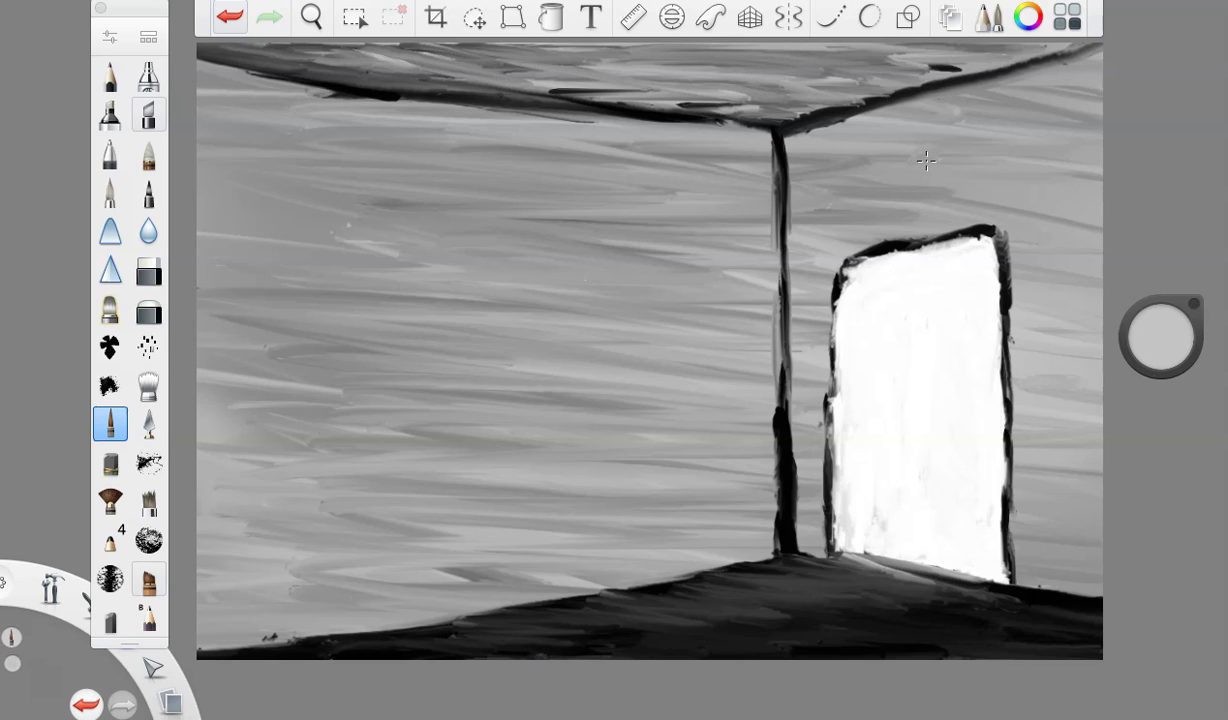
Step: Strengthen the doorway's top and side edges with additional black strokes
{"action": "mouse_move", "coordinate": [838, 299]}
{"action": "left_mouse_down"}
{"action": "mouse_move", "coordinate": [847, 263]}
{"action": "mouse_move", "coordinate": [897, 248]}
{"action": "left_mouse_up"}
{"action": "left_click_drag", "start_coordinate": [847, 278], "coordinate": [846, 343]}
{"action": "left_click_drag", "start_coordinate": [832, 300], "coordinate": [842, 492]}
{"action": "left_click_drag", "start_coordinate": [996, 232], "coordinate": [1016, 352]}
{"action": "left_click_drag", "start_coordinate": [1004, 291], "coordinate": [1011, 555]}
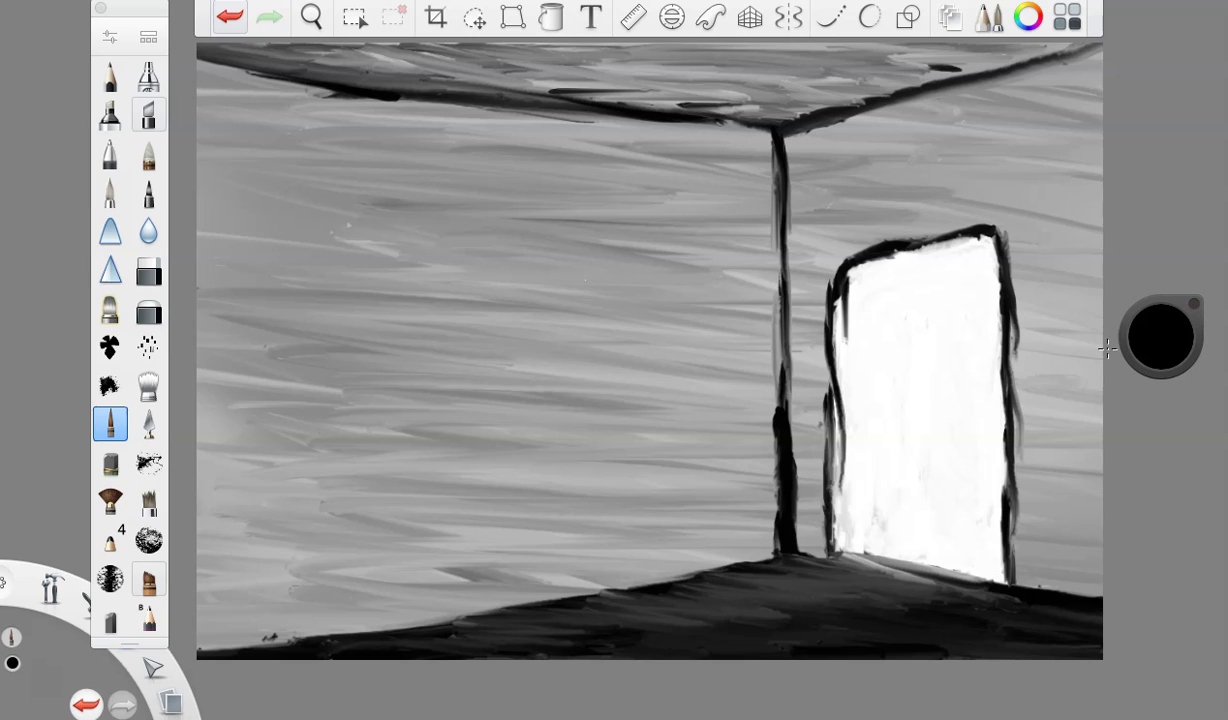
Step: Paint a black arm-like shape from the doorway's left edge, tapering up and left across the wall, with a thick rounded base
{"action": "left_click", "coordinate": [110, 36]}
{"action": "left_click", "coordinate": [110, 36]}
{"action": "mouse_move", "coordinate": [808, 284]}
{"action": "left_mouse_down"}
{"action": "mouse_move", "coordinate": [836, 340]}
{"action": "mouse_move", "coordinate": [646, 228]}
{"action": "left_mouse_up"}
{"action": "mouse_move", "coordinate": [803, 318]}
{"action": "left_mouse_down"}
{"action": "mouse_move", "coordinate": [815, 341]}
{"action": "mouse_move", "coordinate": [525, 180]}
{"action": "left_mouse_up"}
{"action": "left_click", "coordinate": [110, 36]}
{"action": "left_click_drag", "start_coordinate": [268, 320], "coordinate": [249, 320]}
{"action": "left_click", "coordinate": [110, 36]}
{"action": "left_click_drag", "start_coordinate": [830, 302], "coordinate": [838, 472]}
{"action": "left_click_drag", "start_coordinate": [838, 395], "coordinate": [803, 340]}
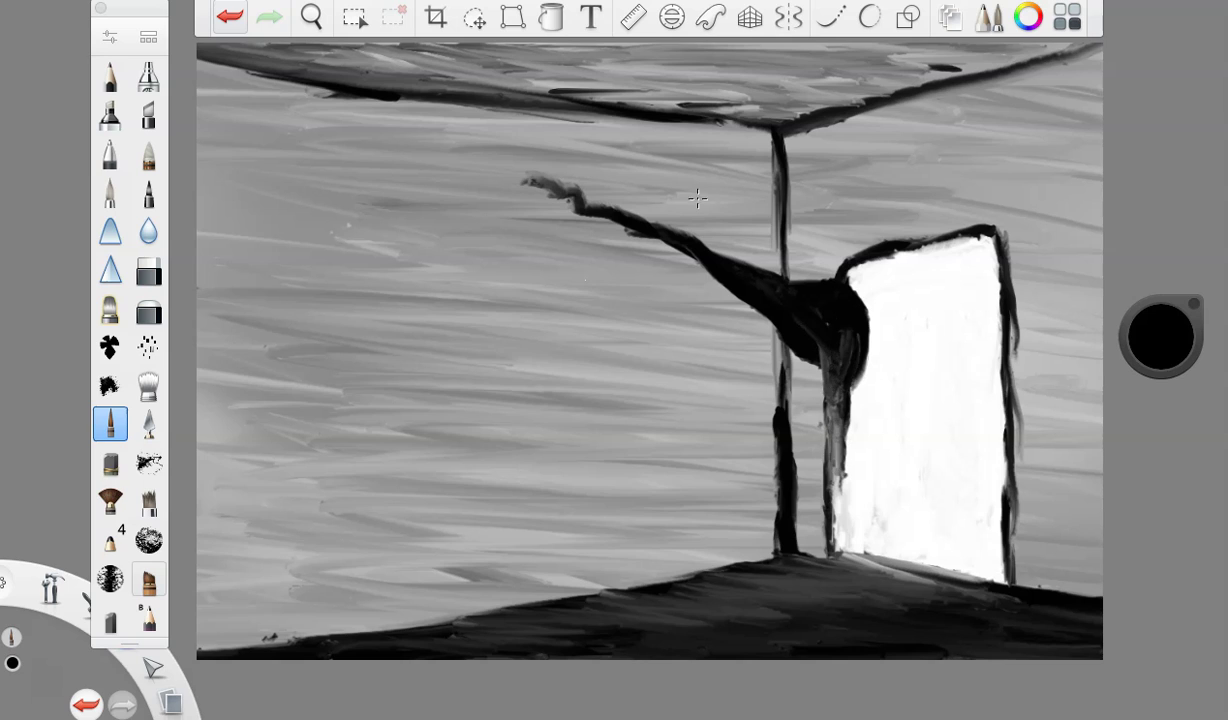
Step: Shade the arm-like shape with dark grey along its lower side and lighter grey on its thick base
{"action": "left_click_drag", "start_coordinate": [1148, 351], "coordinate": [1132, 203]}
{"action": "left_click_drag", "start_coordinate": [810, 328], "coordinate": [831, 386]}
{"action": "mouse_move", "coordinate": [815, 366]}
{"action": "left_mouse_down"}
{"action": "mouse_move", "coordinate": [780, 330]}
{"action": "mouse_move", "coordinate": [828, 376]}
{"action": "left_mouse_up"}
{"action": "mouse_move", "coordinate": [828, 376]}
{"action": "left_mouse_down"}
{"action": "mouse_move", "coordinate": [735, 285]}
{"action": "mouse_move", "coordinate": [540, 182]}
{"action": "left_mouse_up"}
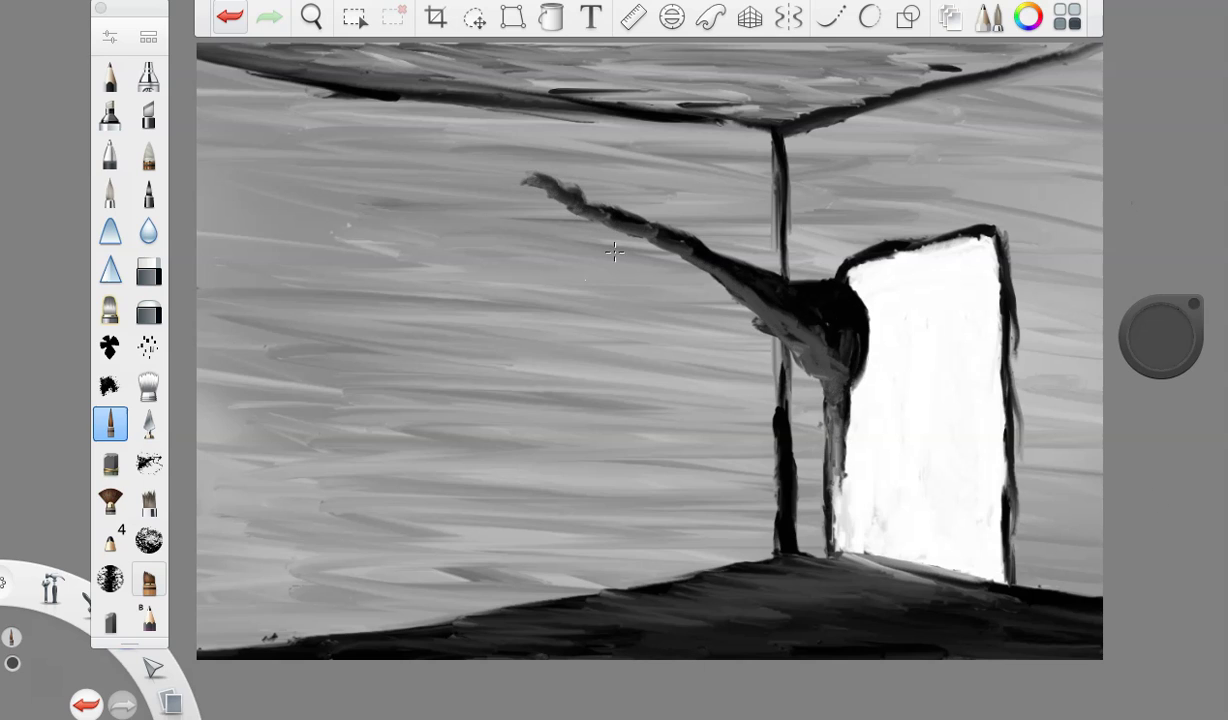
{"action": "left_click_drag", "start_coordinate": [1166, 335], "coordinate": [1180, 290]}
{"action": "left_click_drag", "start_coordinate": [815, 292], "coordinate": [848, 340]}
{"action": "mouse_move", "coordinate": [848, 340]}
{"action": "left_mouse_down"}
{"action": "mouse_move", "coordinate": [813, 345]}
{"action": "mouse_move", "coordinate": [748, 288]}
{"action": "left_mouse_up"}
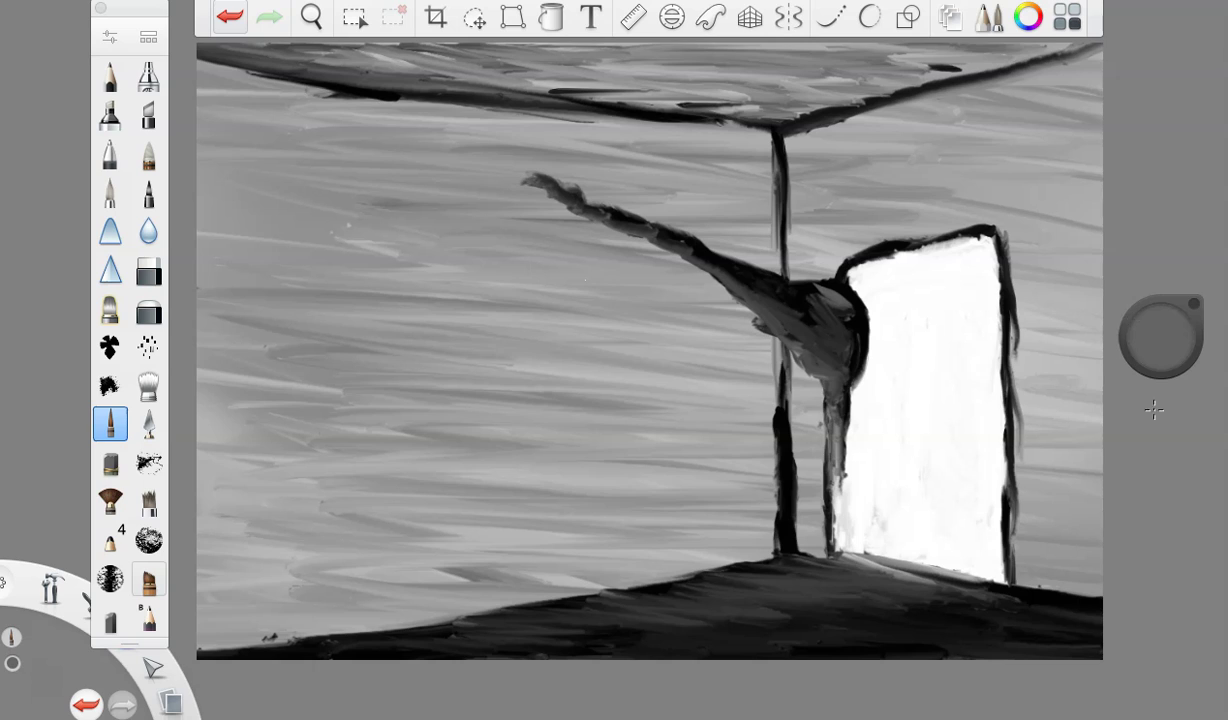
{"action": "left_click_drag", "start_coordinate": [1160, 340], "coordinate": [1129, 438]}
{"action": "left_click_drag", "start_coordinate": [532, 180], "coordinate": [502, 195]}
{"action": "left_click_drag", "start_coordinate": [500, 156], "coordinate": [420, 240]}
{"action": "key", "text": "ctrl+z"}
{"action": "key", "text": "ctrl+z"}
Step: Paint a thick black oval head outline at the arm-like shape's upper end, with thin strands joining it to the neck
{"action": "left_click_drag", "start_coordinate": [575, 190], "coordinate": [530, 175]}
{"action": "mouse_move", "coordinate": [563, 190]}
{"action": "left_mouse_down"}
{"action": "mouse_move", "coordinate": [500, 201]}
{"action": "mouse_move", "coordinate": [480, 238]}
{"action": "mouse_move", "coordinate": [343, 189]}
{"action": "mouse_move", "coordinate": [517, 205]}
{"action": "mouse_move", "coordinate": [360, 203]}
{"action": "mouse_move", "coordinate": [382, 136]}
{"action": "mouse_move", "coordinate": [441, 99]}
{"action": "mouse_move", "coordinate": [555, 179]}
{"action": "mouse_move", "coordinate": [505, 201]}
{"action": "mouse_move", "coordinate": [365, 220]}
{"action": "mouse_move", "coordinate": [538, 200]}
{"action": "mouse_move", "coordinate": [366, 214]}
{"action": "mouse_move", "coordinate": [343, 163]}
{"action": "mouse_move", "coordinate": [356, 126]}
{"action": "mouse_move", "coordinate": [480, 115]}
{"action": "mouse_move", "coordinate": [540, 175]}
{"action": "mouse_move", "coordinate": [510, 127]}
{"action": "mouse_move", "coordinate": [518, 182]}
{"action": "mouse_move", "coordinate": [408, 205]}
{"action": "mouse_move", "coordinate": [351, 172]}
{"action": "mouse_move", "coordinate": [441, 235]}
{"action": "mouse_move", "coordinate": [365, 174]}
{"action": "mouse_move", "coordinate": [507, 162]}
{"action": "left_mouse_up"}
{"action": "left_click", "coordinate": [110, 37]}
{"action": "left_click", "coordinate": [234, 336]}
{"action": "left_click", "coordinate": [203, 82]}
{"action": "mouse_move", "coordinate": [388, 248]}
{"action": "left_mouse_down"}
{"action": "mouse_move", "coordinate": [567, 226]}
{"action": "mouse_move", "coordinate": [539, 242]}
{"action": "mouse_move", "coordinate": [550, 209]}
{"action": "mouse_move", "coordinate": [462, 238]}
{"action": "left_mouse_up"}
{"action": "mouse_move", "coordinate": [497, 114]}
{"action": "left_mouse_down"}
{"action": "mouse_move", "coordinate": [660, 236]}
{"action": "mouse_move", "coordinate": [480, 112]}
{"action": "left_mouse_up"}
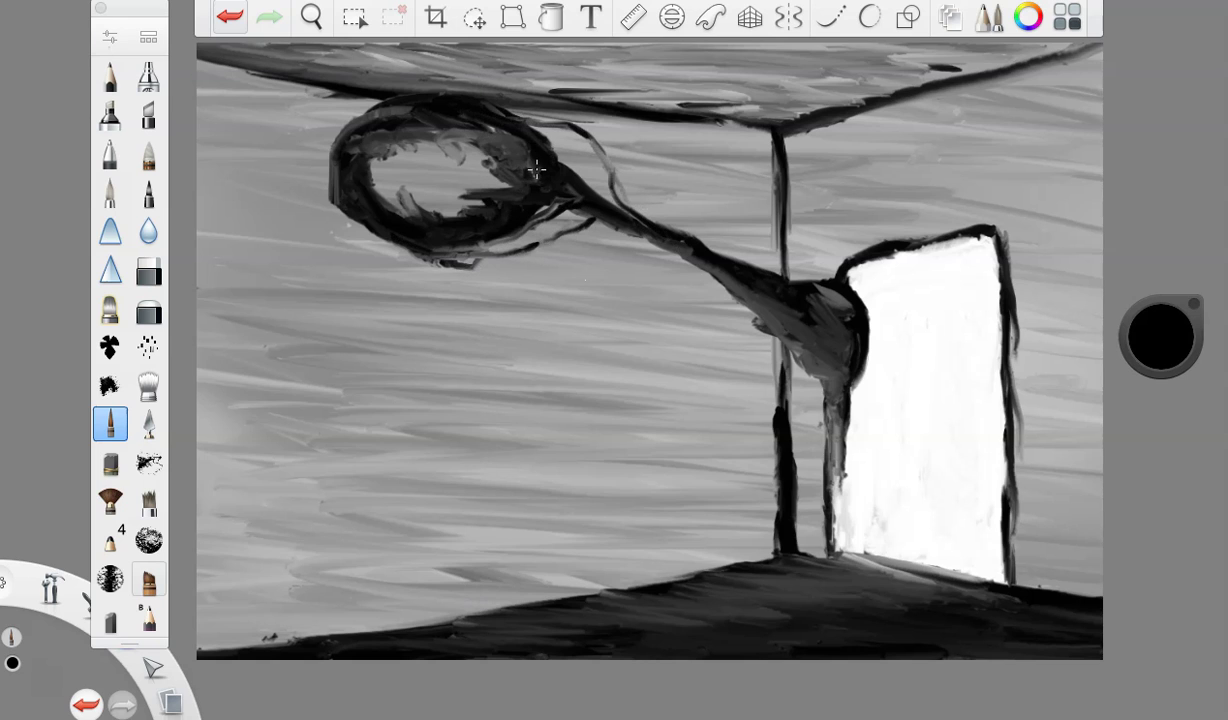
{"action": "mouse_move", "coordinate": [536, 170]}
{"action": "left_mouse_down"}
{"action": "mouse_move", "coordinate": [588, 170]}
{"action": "mouse_move", "coordinate": [558, 137]}
{"action": "left_mouse_up"}
Step: Fill the oval head with dark grey strokes, undoing and repainting the last few
{"action": "left_click", "coordinate": [110, 37]}
{"action": "left_click", "coordinate": [244, 334]}
{"action": "left_click", "coordinate": [203, 82]}
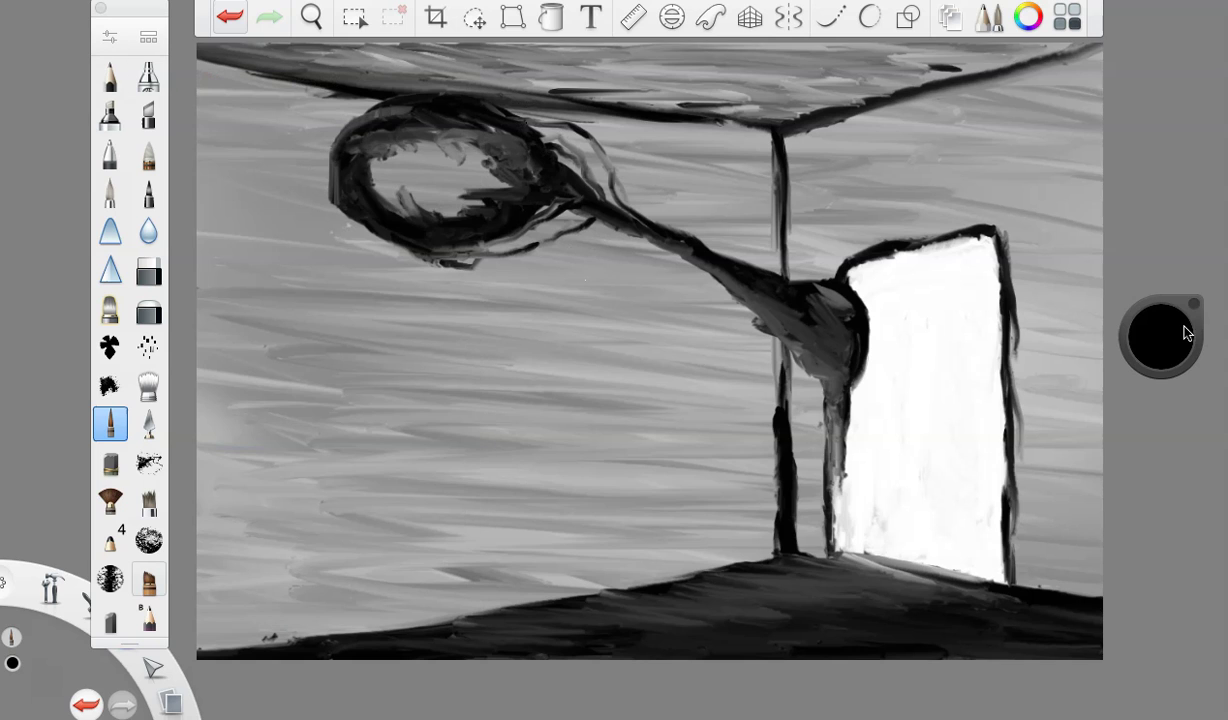
{"action": "left_click_drag", "start_coordinate": [1186, 331], "coordinate": [1186, 305]}
{"action": "left_click_drag", "start_coordinate": [450, 153], "coordinate": [508, 182]}
{"action": "mouse_move", "coordinate": [500, 200]}
{"action": "left_mouse_down"}
{"action": "mouse_move", "coordinate": [444, 210]}
{"action": "mouse_move", "coordinate": [430, 150]}
{"action": "mouse_move", "coordinate": [378, 192]}
{"action": "mouse_move", "coordinate": [400, 140]}
{"action": "mouse_move", "coordinate": [426, 155]}
{"action": "left_mouse_up"}
{"action": "key", "text": "ctrl+z"}
{"action": "key", "text": "ctrl+z"}
{"action": "key", "text": "ctrl+z"}
{"action": "key", "text": "ctrl+z"}
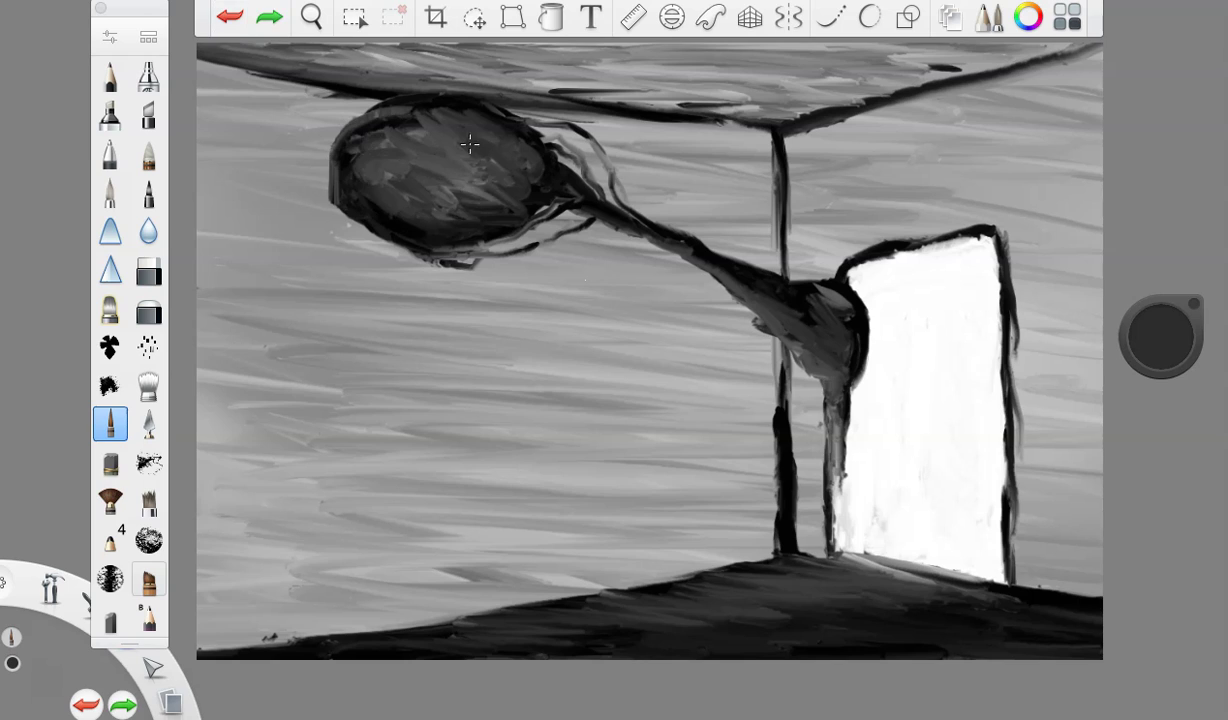
{"action": "left_click", "coordinate": [500, 239]}
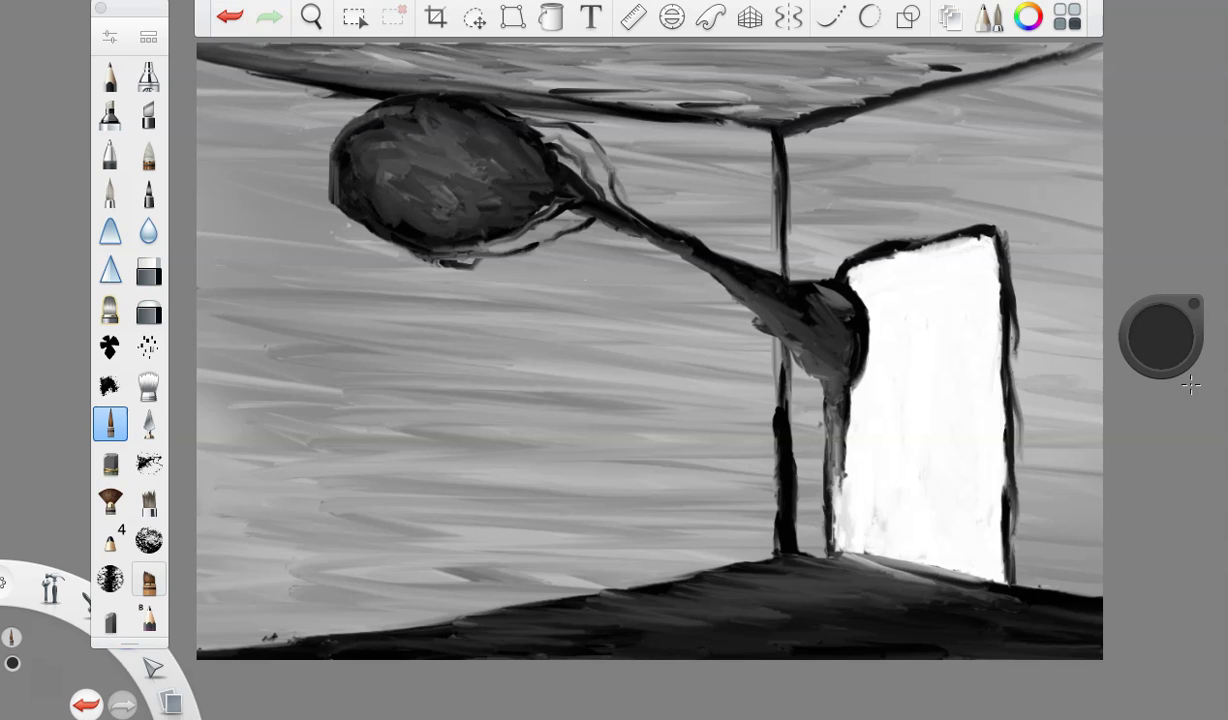
Step: Paint a bent leg in black and dark grey from the body along the doorway's left edge down onto the floor
{"action": "left_click_drag", "start_coordinate": [1155, 341], "coordinate": [1153, 400]}
{"action": "mouse_move", "coordinate": [848, 362]}
{"action": "left_mouse_down"}
{"action": "mouse_move", "coordinate": [846, 466]}
{"action": "mouse_move", "coordinate": [812, 458]}
{"action": "mouse_move", "coordinate": [845, 460]}
{"action": "mouse_move", "coordinate": [815, 545]}
{"action": "left_mouse_up"}
{"action": "left_click_drag", "start_coordinate": [1162, 338], "coordinate": [1173, 195]}
{"action": "left_click_drag", "start_coordinate": [844, 373], "coordinate": [822, 612]}
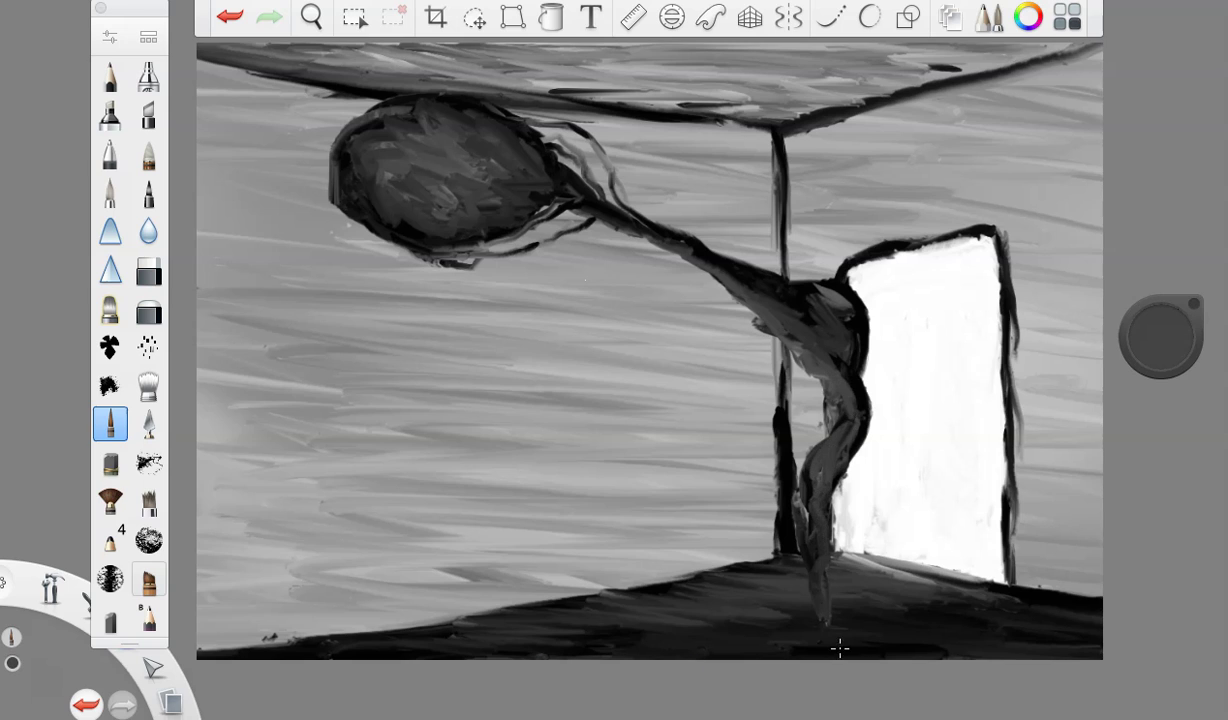
Step: Paint a second bent leg in black from the body down and left across the wall to the floor
{"action": "left_click_drag", "start_coordinate": [1161, 339], "coordinate": [1158, 430]}
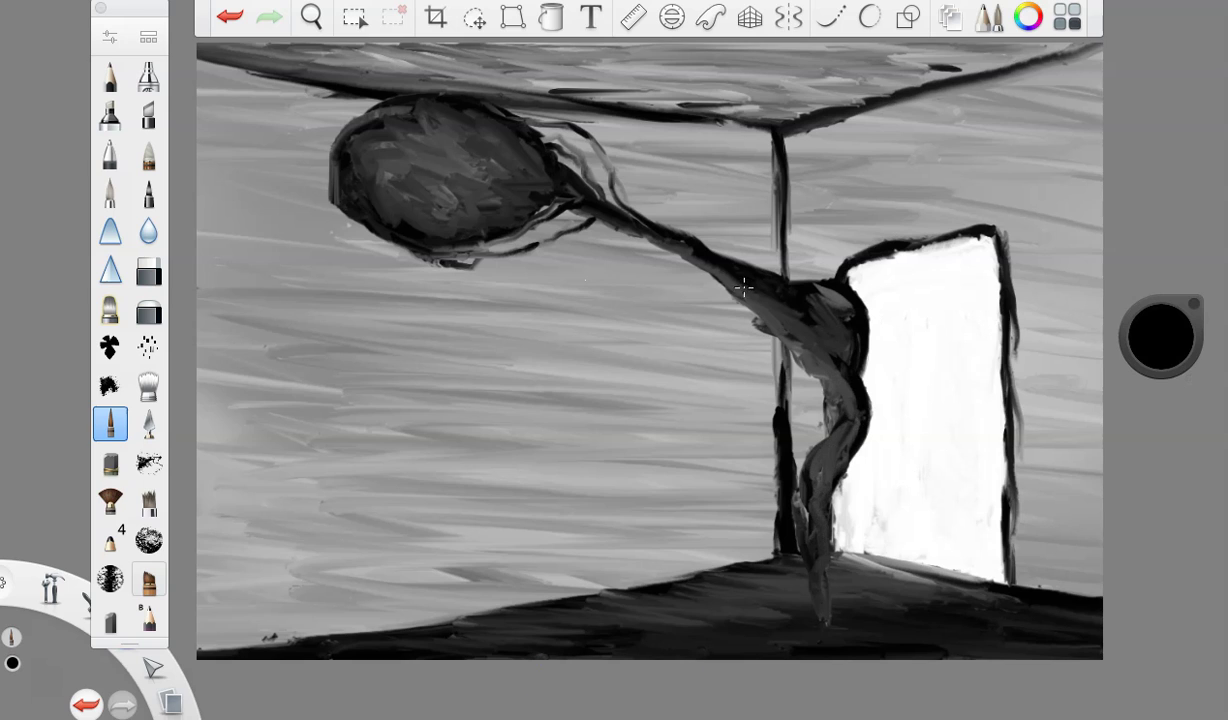
{"action": "left_click_drag", "start_coordinate": [794, 312], "coordinate": [801, 410]}
{"action": "left_click_drag", "start_coordinate": [760, 293], "coordinate": [735, 462]}
{"action": "left_click_drag", "start_coordinate": [798, 358], "coordinate": [690, 513]}
{"action": "mouse_move", "coordinate": [736, 448]}
{"action": "left_mouse_down"}
{"action": "mouse_move", "coordinate": [703, 532]}
{"action": "mouse_move", "coordinate": [695, 590]}
{"action": "mouse_move", "coordinate": [712, 605]}
{"action": "left_mouse_up"}
{"action": "left_click_drag", "start_coordinate": [755, 405], "coordinate": [680, 505]}
{"action": "left_click_drag", "start_coordinate": [797, 333], "coordinate": [800, 392]}
Step: Shade the second leg with dark grey strokes from the neck's base down to a split foot
{"action": "left_click_drag", "start_coordinate": [1160, 336], "coordinate": [1148, 185]}
{"action": "mouse_move", "coordinate": [748, 292]}
{"action": "left_mouse_down"}
{"action": "mouse_move", "coordinate": [757, 432]}
{"action": "mouse_move", "coordinate": [735, 455]}
{"action": "left_mouse_up"}
{"action": "left_click_drag", "start_coordinate": [797, 335], "coordinate": [696, 522]}
{"action": "left_click_drag", "start_coordinate": [684, 520], "coordinate": [697, 608]}
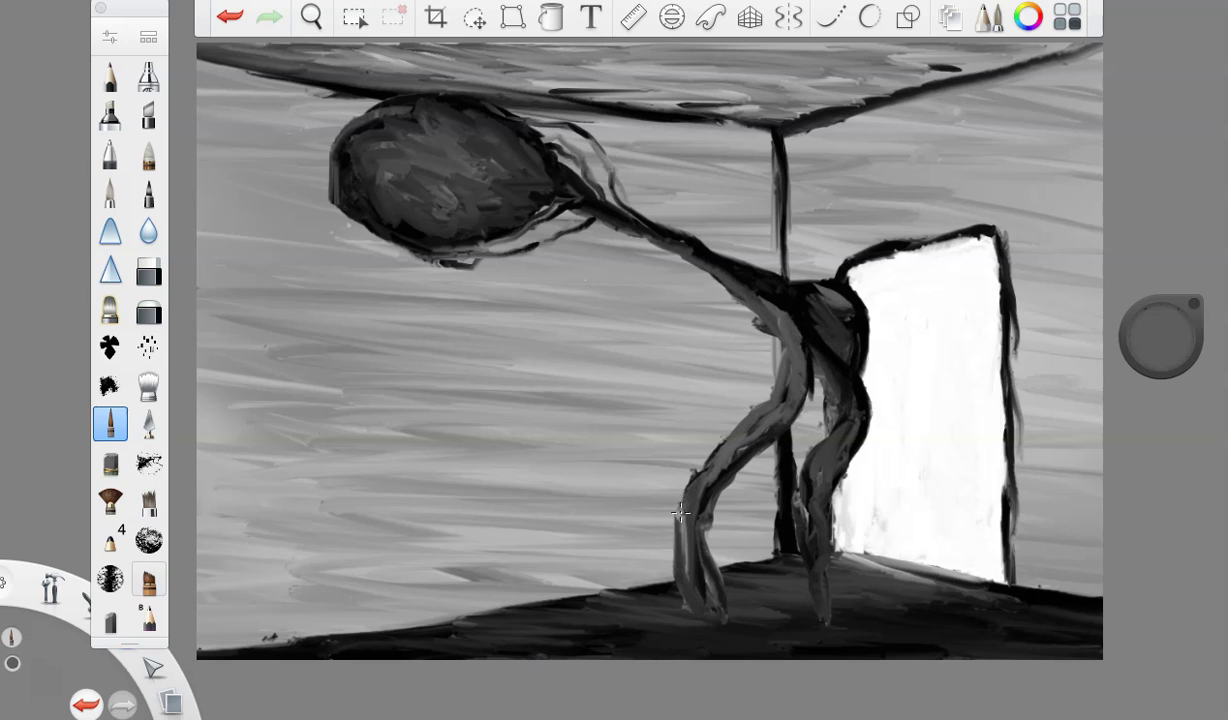
Step: Darken the neck's base and the upper part of the leg beside the doorway with black strokes
{"action": "left_click_drag", "start_coordinate": [1158, 332], "coordinate": [1160, 430]}
{"action": "left_click_drag", "start_coordinate": [747, 290], "coordinate": [858, 392]}
{"action": "left_click_drag", "start_coordinate": [792, 332], "coordinate": [827, 386]}
{"action": "left_click_drag", "start_coordinate": [780, 328], "coordinate": [822, 448]}
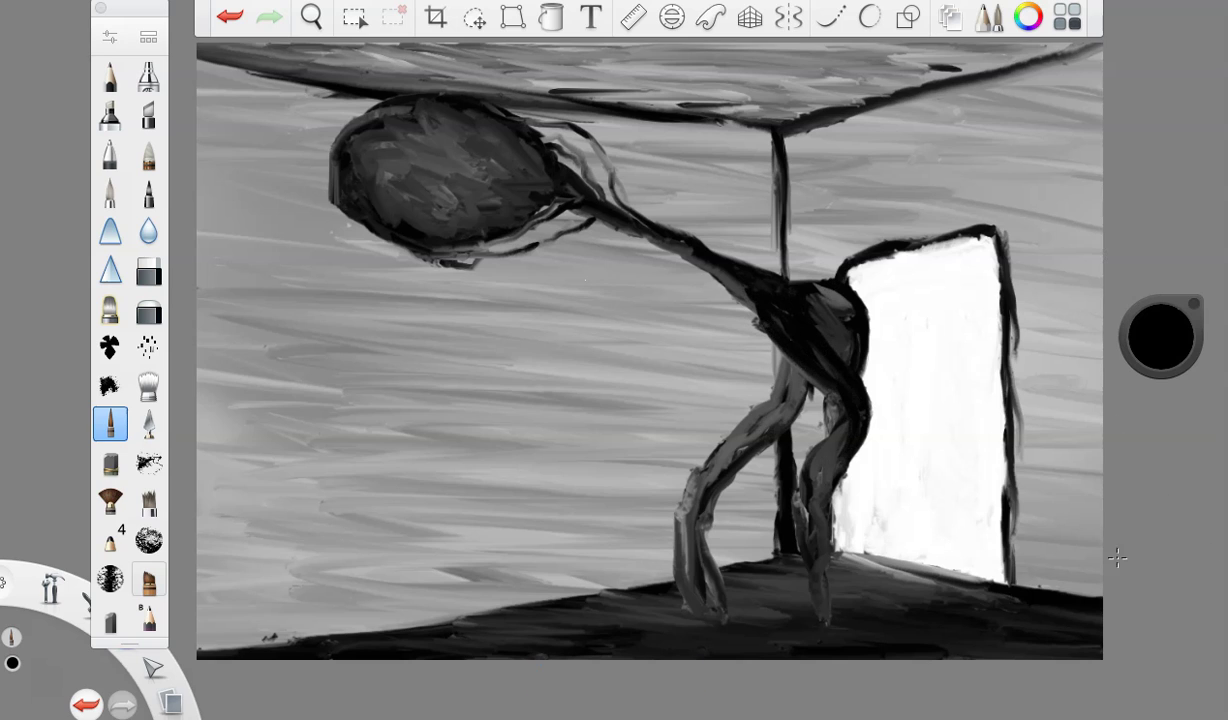
Step: Shade the leg beside the doorway with grey strokes from its upper edge down past the knee
{"action": "left_click_drag", "start_coordinate": [1155, 351], "coordinate": [1156, 285]}
{"action": "mouse_move", "coordinate": [759, 322]}
{"action": "left_mouse_down"}
{"action": "mouse_move", "coordinate": [830, 380]}
{"action": "mouse_move", "coordinate": [838, 450]}
{"action": "left_mouse_up"}
{"action": "left_click_drag", "start_coordinate": [832, 450], "coordinate": [797, 516]}
Step: Paint two round eyes on the head with near-white eyeballs and black pupils
{"action": "left_click_drag", "start_coordinate": [1145, 336], "coordinate": [1145, 270]}
{"action": "mouse_move", "coordinate": [385, 150]}
{"action": "left_mouse_down"}
{"action": "mouse_move", "coordinate": [360, 185]}
{"action": "mouse_move", "coordinate": [345, 185]}
{"action": "left_mouse_up"}
{"action": "left_click_drag", "start_coordinate": [1200, 338], "coordinate": [1140, 655]}
{"action": "left_click_drag", "start_coordinate": [382, 162], "coordinate": [390, 170]}
{"action": "left_click_drag", "start_coordinate": [1160, 336], "coordinate": [1160, 270]}
{"action": "mouse_move", "coordinate": [445, 150]}
{"action": "left_mouse_down"}
{"action": "mouse_move", "coordinate": [432, 185]}
{"action": "mouse_move", "coordinate": [455, 160]}
{"action": "mouse_move", "coordinate": [467, 180]}
{"action": "left_mouse_up"}
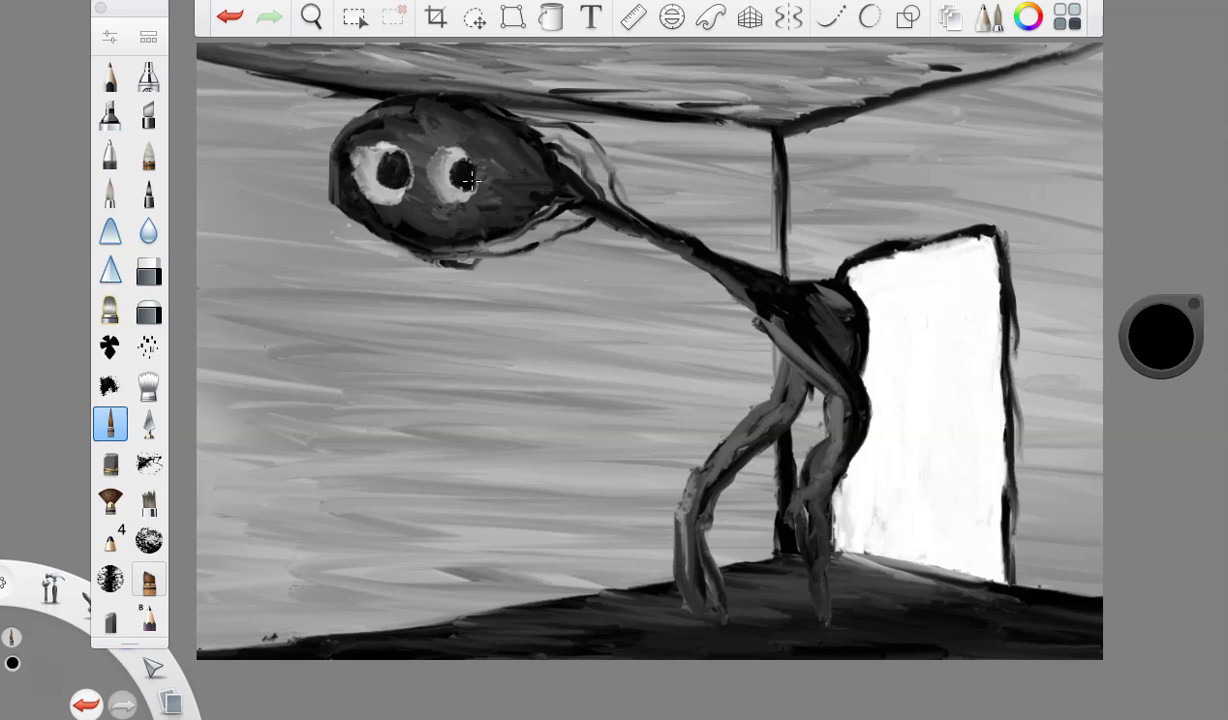
Step: Add a third, smaller eye with a black pupil near the neck, using a smaller brush
{"action": "left_click_drag", "start_coordinate": [1156, 348], "coordinate": [1158, 346]}
{"action": "left_click", "coordinate": [110, 37]}
{"action": "left_click_drag", "start_coordinate": [243, 335], "coordinate": [236, 335]}
{"action": "left_click", "coordinate": [205, 82]}
{"action": "left_click_drag", "start_coordinate": [1158, 342], "coordinate": [1150, 430]}
Step: Streak the neck, body and legs with thin dark grey strokes, adding a spike into the doorway and thin tendrils at the feet
{"action": "left_click_drag", "start_coordinate": [1158, 346], "coordinate": [1158, 326]}
{"action": "left_click_drag", "start_coordinate": [700, 265], "coordinate": [889, 436]}
{"action": "left_click_drag", "start_coordinate": [770, 335], "coordinate": [856, 468]}
{"action": "left_click_drag", "start_coordinate": [790, 416], "coordinate": [688, 570]}
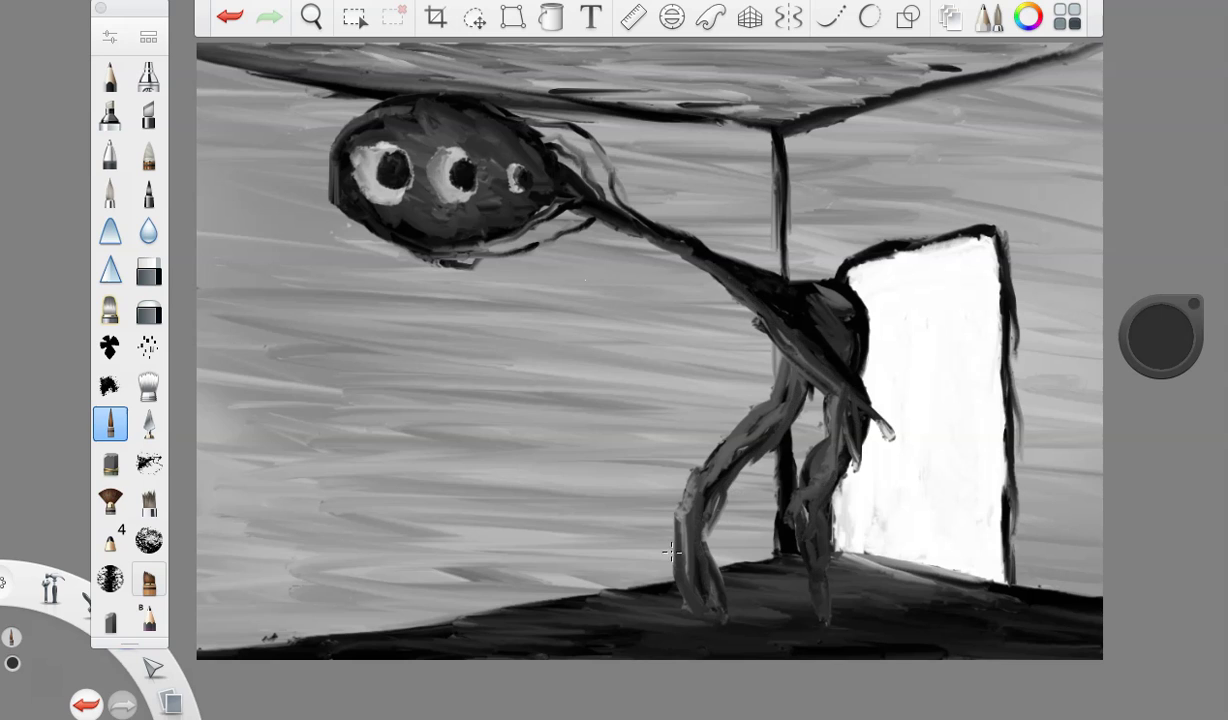
{"action": "left_click_drag", "start_coordinate": [710, 512], "coordinate": [757, 622]}
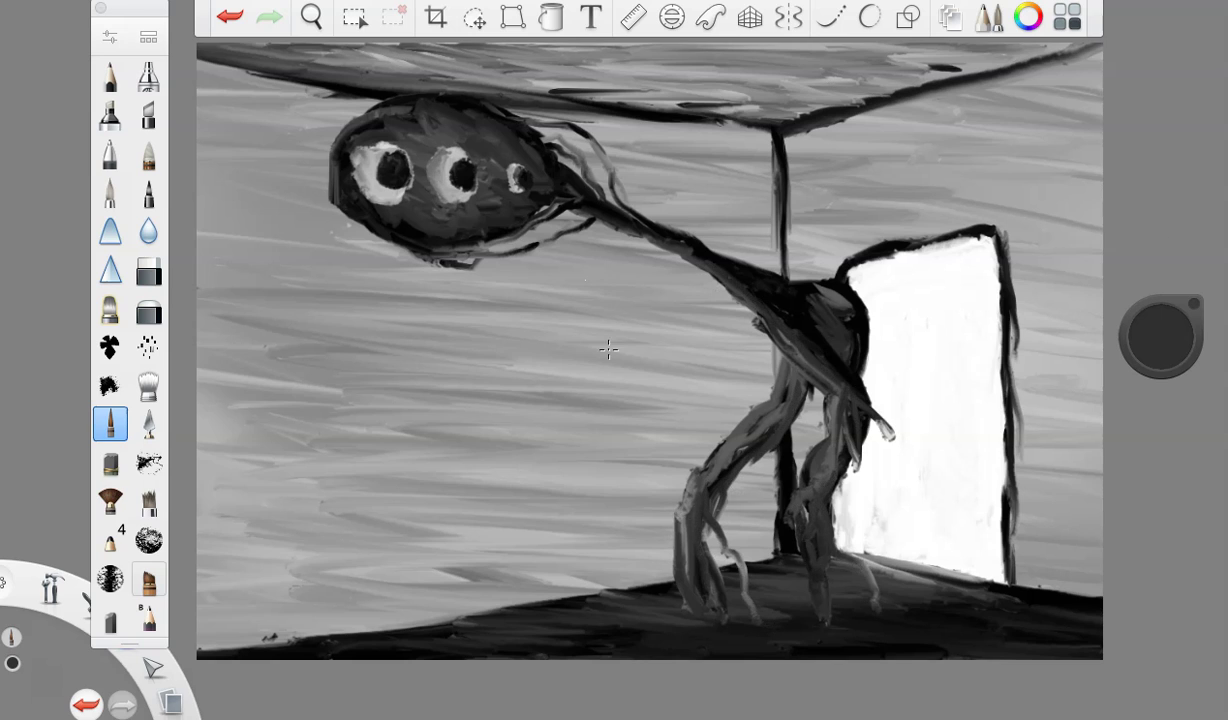
Step: Dab bright red highlights onto the pupils of the three eyes
{"action": "left_click", "coordinate": [1162, 337]}
{"action": "left_click", "coordinate": [1207, 337]}
{"action": "left_click_drag", "start_coordinate": [390, 163], "coordinate": [400, 157]}
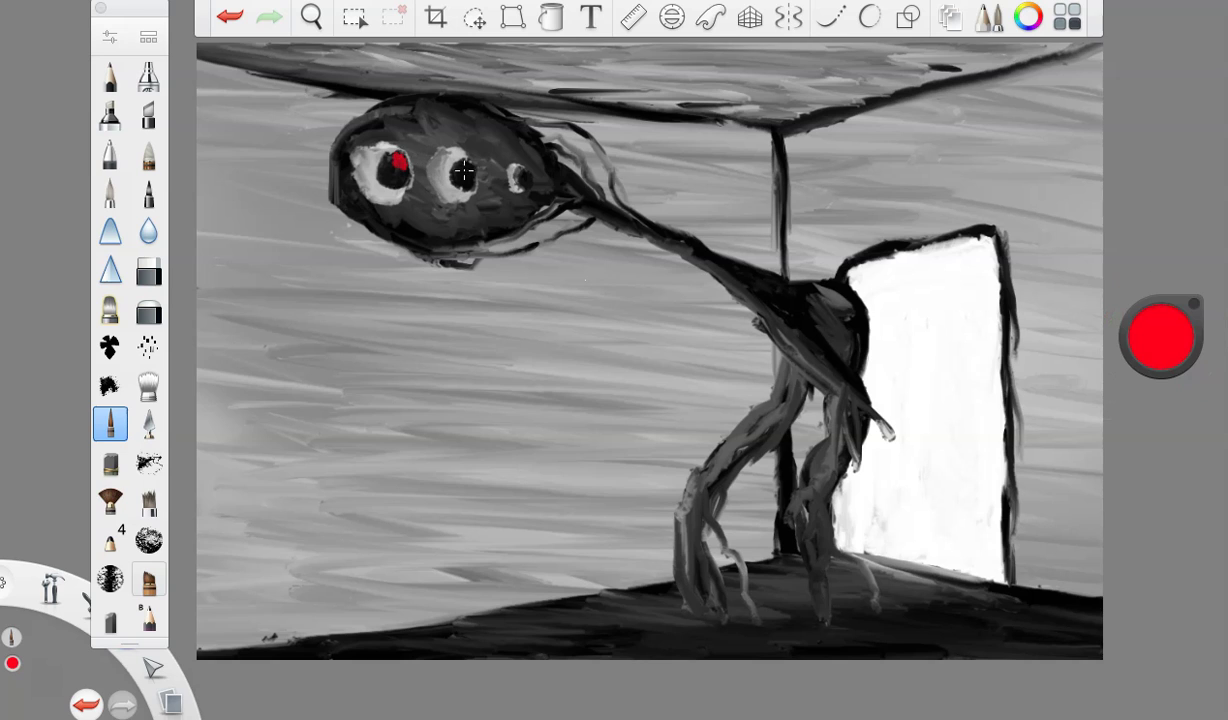
Step: Paint lighter grey strokes along the neck, the body's lower edge and the left leg
{"action": "left_click", "coordinate": [1180, 341]}
{"action": "left_click", "coordinate": [1143, 356]}
{"action": "left_click_drag", "start_coordinate": [582, 201], "coordinate": [768, 309]}
{"action": "mouse_move", "coordinate": [553, 195]}
{"action": "left_mouse_down"}
{"action": "mouse_move", "coordinate": [690, 266]}
{"action": "mouse_move", "coordinate": [803, 372]}
{"action": "left_mouse_up"}
{"action": "left_click_drag", "start_coordinate": [793, 370], "coordinate": [686, 495]}
Step: Add thin black contour strokes to both legs and beneath the eyes on the head
{"action": "left_click_drag", "start_coordinate": [1162, 337], "coordinate": [1162, 400]}
{"action": "mouse_move", "coordinate": [805, 385]}
{"action": "left_mouse_down"}
{"action": "mouse_move", "coordinate": [731, 486]}
{"action": "mouse_move", "coordinate": [747, 598]}
{"action": "left_mouse_up"}
{"action": "left_click_drag", "start_coordinate": [871, 383], "coordinate": [836, 555]}
{"action": "left_click_drag", "start_coordinate": [488, 208], "coordinate": [415, 212]}
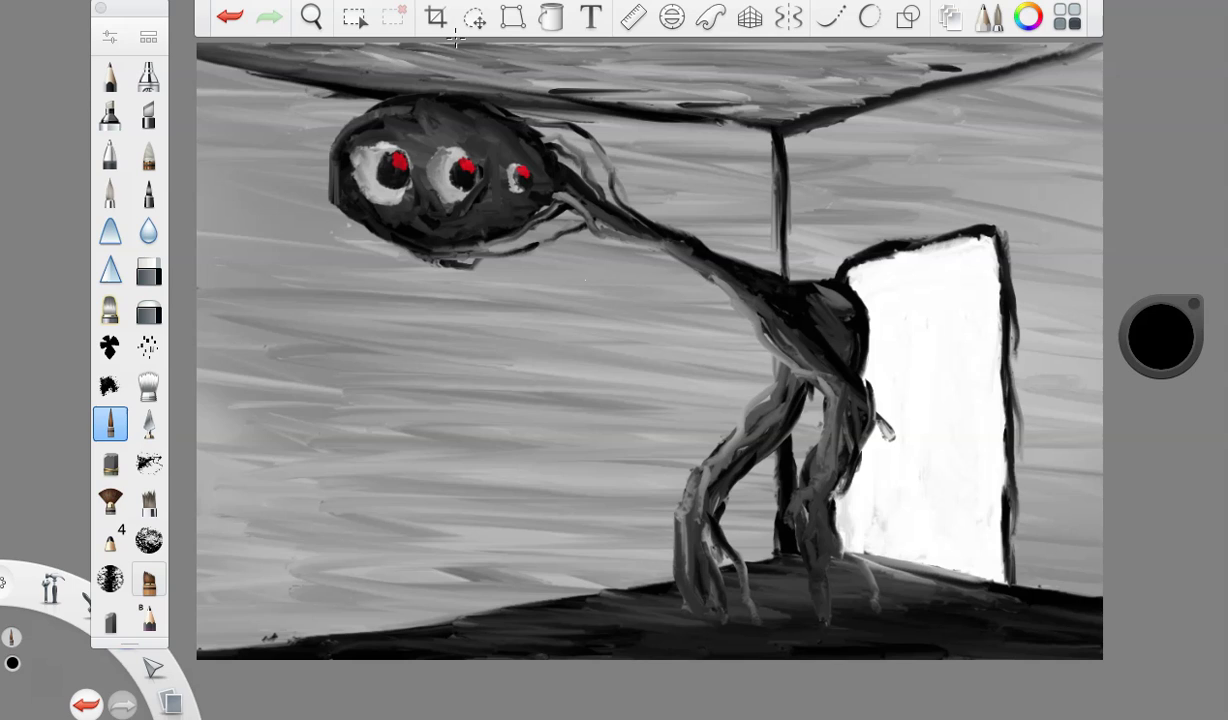
Step: Paint curved black rib-like strands from the back of the body into the white doorway
{"action": "mouse_move", "coordinate": [850, 265]}
{"action": "left_mouse_down"}
{"action": "mouse_move", "coordinate": [848, 360]}
{"action": "mouse_move", "coordinate": [895, 425]}
{"action": "left_mouse_up"}
{"action": "mouse_move", "coordinate": [895, 345]}
{"action": "left_mouse_down"}
{"action": "mouse_move", "coordinate": [864, 281]}
{"action": "mouse_move", "coordinate": [848, 385]}
{"action": "left_mouse_up"}
{"action": "mouse_move", "coordinate": [852, 300]}
{"action": "left_mouse_down"}
{"action": "mouse_move", "coordinate": [870, 389]}
{"action": "mouse_move", "coordinate": [932, 405]}
{"action": "left_mouse_up"}
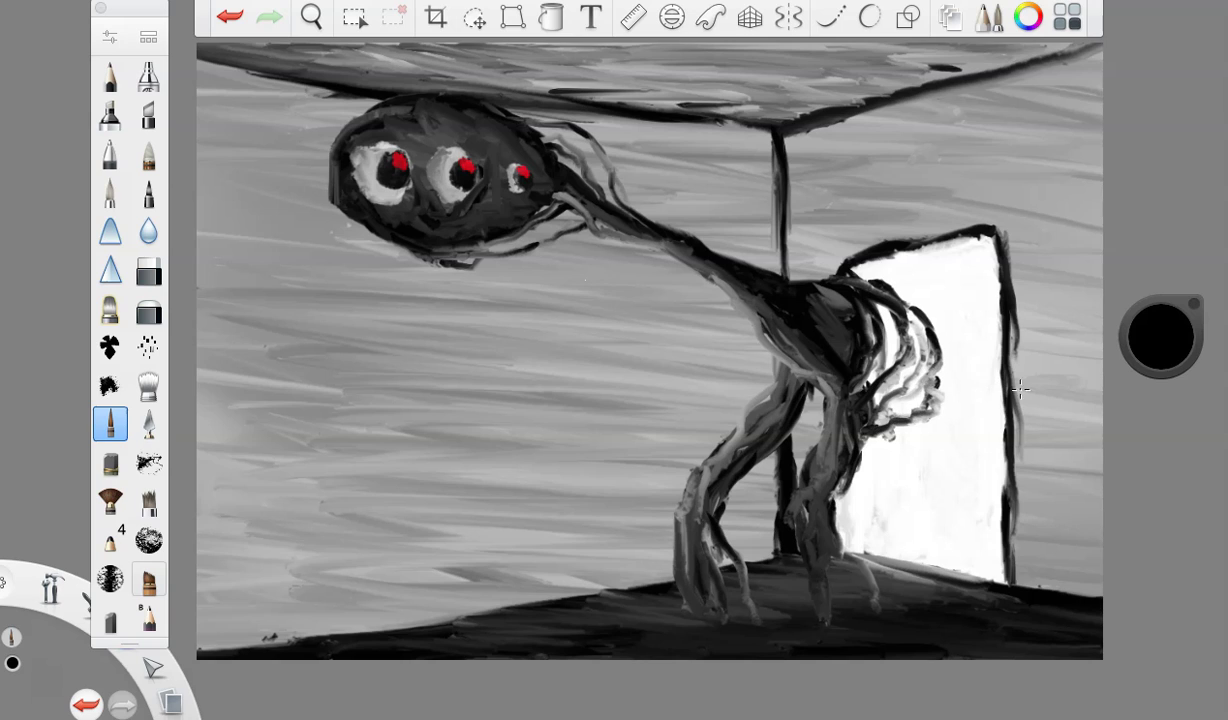
Step: Shade the rib-like strands with grey strokes and add light grey smudges beside them in the doorway
{"action": "left_click_drag", "start_coordinate": [1160, 330], "coordinate": [1160, 302]}
{"action": "mouse_move", "coordinate": [904, 306]}
{"action": "left_mouse_down"}
{"action": "mouse_move", "coordinate": [934, 416]}
{"action": "mouse_move", "coordinate": [874, 433]}
{"action": "left_mouse_up"}
{"action": "mouse_move", "coordinate": [875, 298]}
{"action": "left_mouse_down"}
{"action": "mouse_move", "coordinate": [893, 386]}
{"action": "mouse_move", "coordinate": [853, 400]}
{"action": "left_mouse_up"}
{"action": "left_click_drag", "start_coordinate": [845, 286], "coordinate": [864, 332]}
{"action": "left_click_drag", "start_coordinate": [868, 325], "coordinate": [838, 393]}
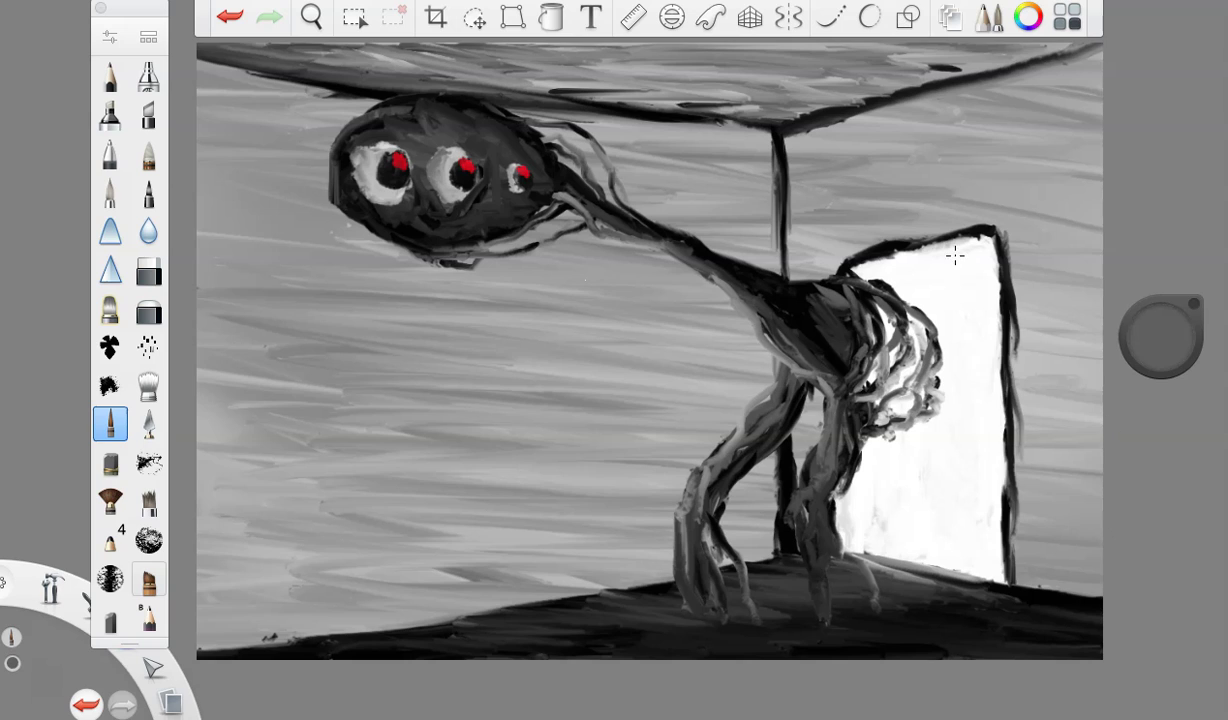
{"action": "left_click_drag", "start_coordinate": [938, 349], "coordinate": [945, 412]}
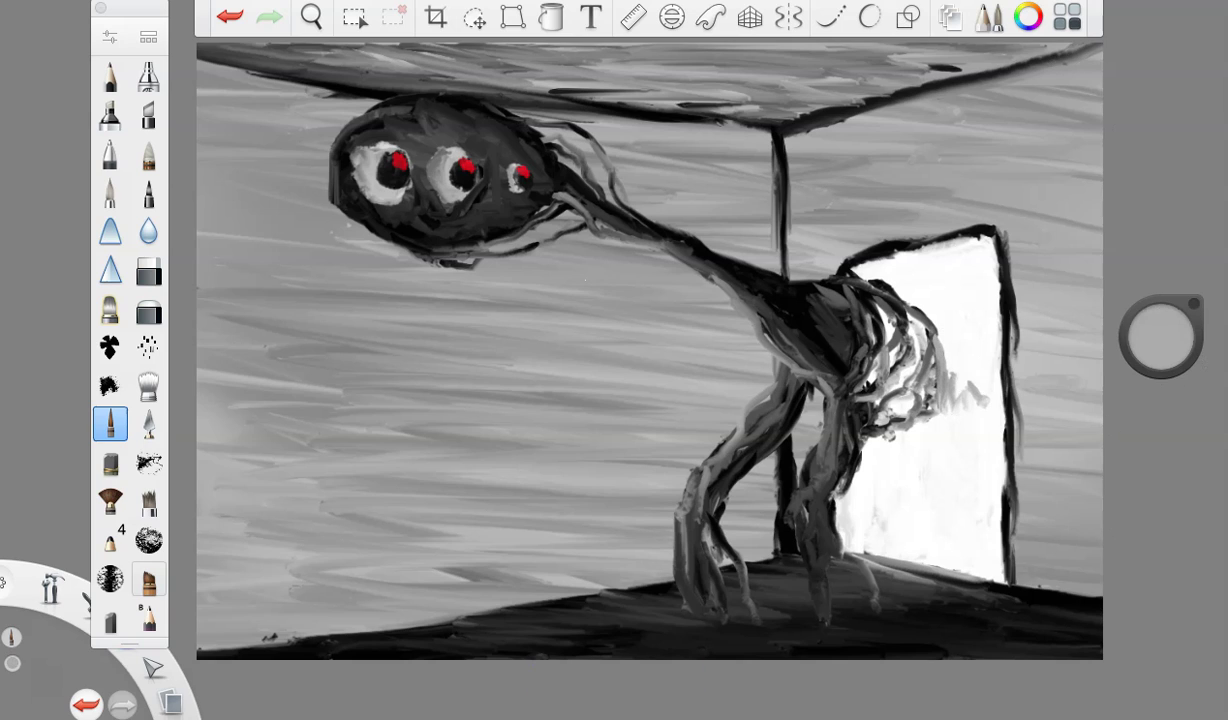
Step: Paint four short white light patches across the ceiling
{"action": "left_click_drag", "start_coordinate": [1154, 264], "coordinate": [1154, 232]}
{"action": "mouse_move", "coordinate": [716, 92]}
{"action": "left_mouse_down"}
{"action": "mouse_move", "coordinate": [802, 91]}
{"action": "mouse_move", "coordinate": [704, 90]}
{"action": "left_mouse_up"}
{"action": "mouse_move", "coordinate": [744, 53]}
{"action": "left_mouse_down"}
{"action": "mouse_move", "coordinate": [660, 56]}
{"action": "mouse_move", "coordinate": [770, 56]}
{"action": "left_mouse_up"}
{"action": "mouse_move", "coordinate": [472, 55]}
{"action": "left_mouse_down"}
{"action": "mouse_move", "coordinate": [499, 63]}
{"action": "mouse_move", "coordinate": [400, 52]}
{"action": "left_mouse_up"}
{"action": "left_click_drag", "start_coordinate": [918, 56], "coordinate": [838, 50]}
Step: Streak the floor with dark grey strokes from its right side toward the area below the feet
{"action": "left_click_drag", "start_coordinate": [1165, 338], "coordinate": [1157, 412]}
{"action": "mouse_move", "coordinate": [960, 605]}
{"action": "left_mouse_down"}
{"action": "mouse_move", "coordinate": [1050, 630]}
{"action": "mouse_move", "coordinate": [930, 592]}
{"action": "left_mouse_up"}
{"action": "left_click_drag", "start_coordinate": [1060, 640], "coordinate": [824, 620]}
{"action": "left_click_drag", "start_coordinate": [820, 636], "coordinate": [718, 618]}
{"action": "left_click_drag", "start_coordinate": [722, 645], "coordinate": [630, 622]}
{"action": "left_click_drag", "start_coordinate": [652, 646], "coordinate": [562, 630]}
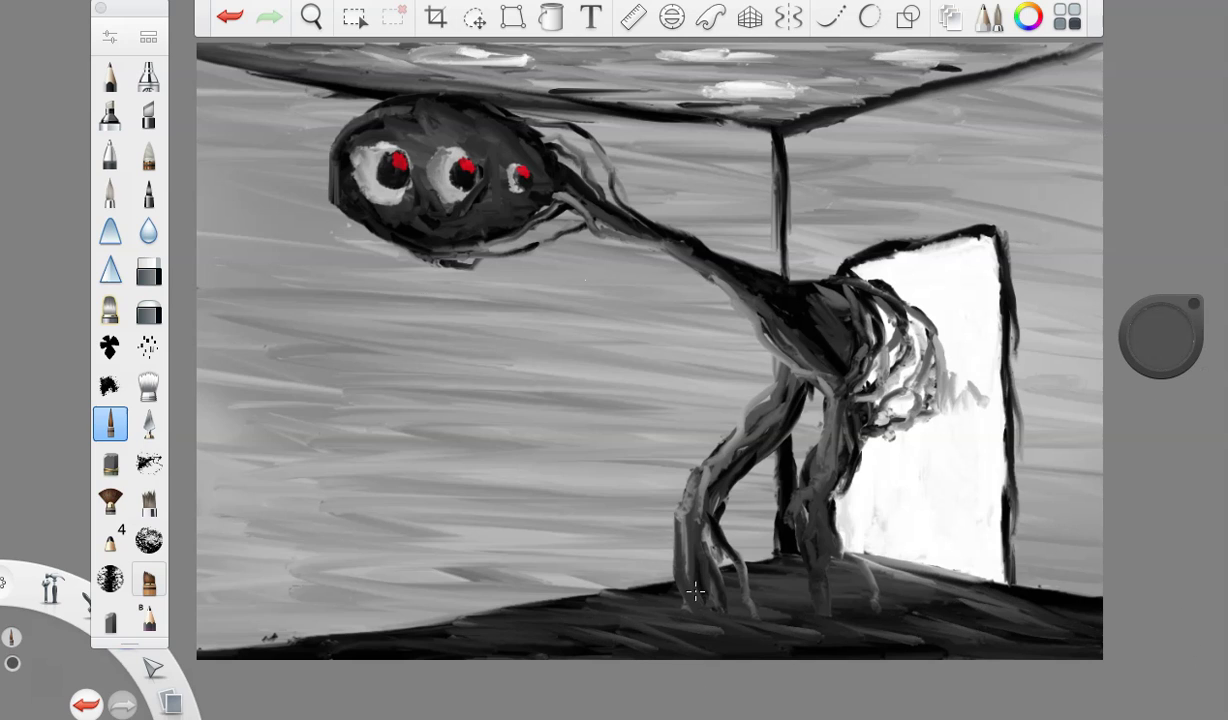
Step: Sketch a small upright black shape with a pointed top at the lower-left wall using the Pencil, undoing the first mark
{"action": "left_click", "coordinate": [110, 76]}
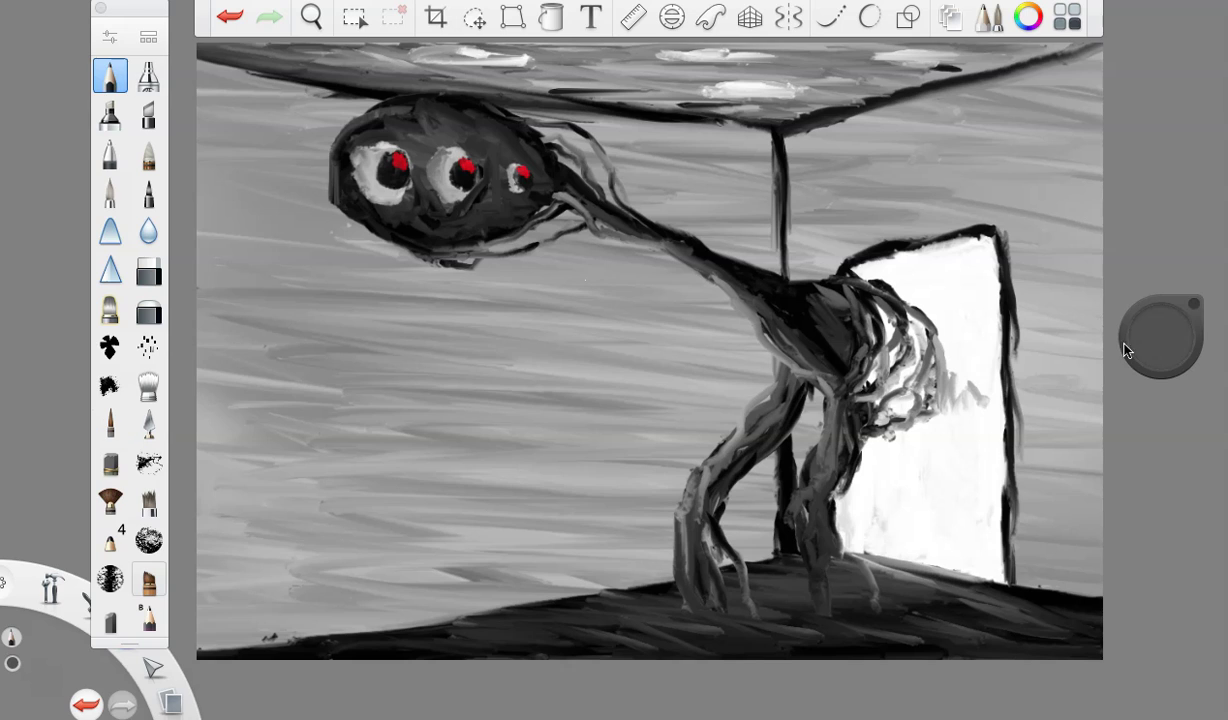
{"action": "mouse_move", "coordinate": [240, 590]}
{"action": "left_mouse_down"}
{"action": "mouse_move", "coordinate": [222, 588]}
{"action": "mouse_move", "coordinate": [240, 585]}
{"action": "left_mouse_up"}
{"action": "key", "text": "ctrl+z"}
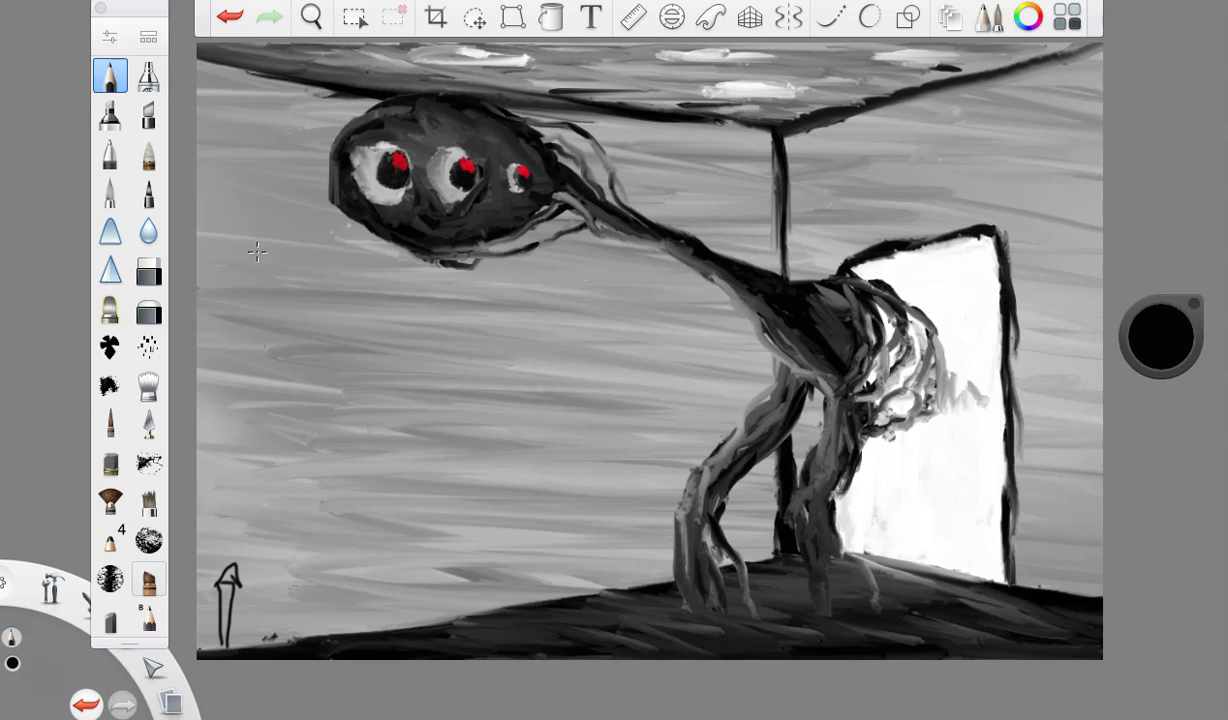